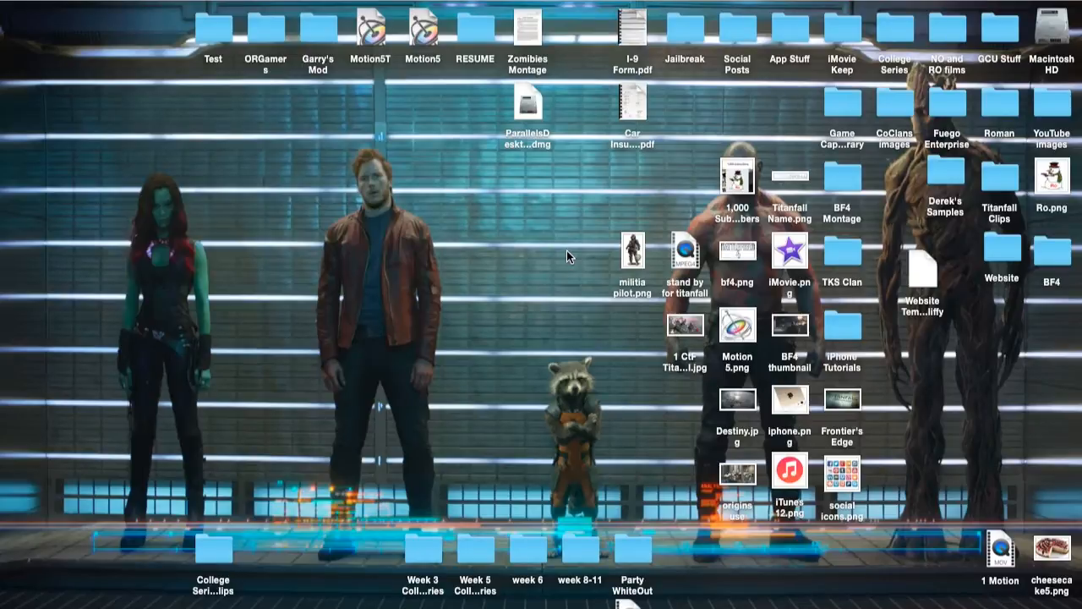
# Step: Switch to iMovie and check the installed version in its About information
pyautogui.moveTo(12, 209)
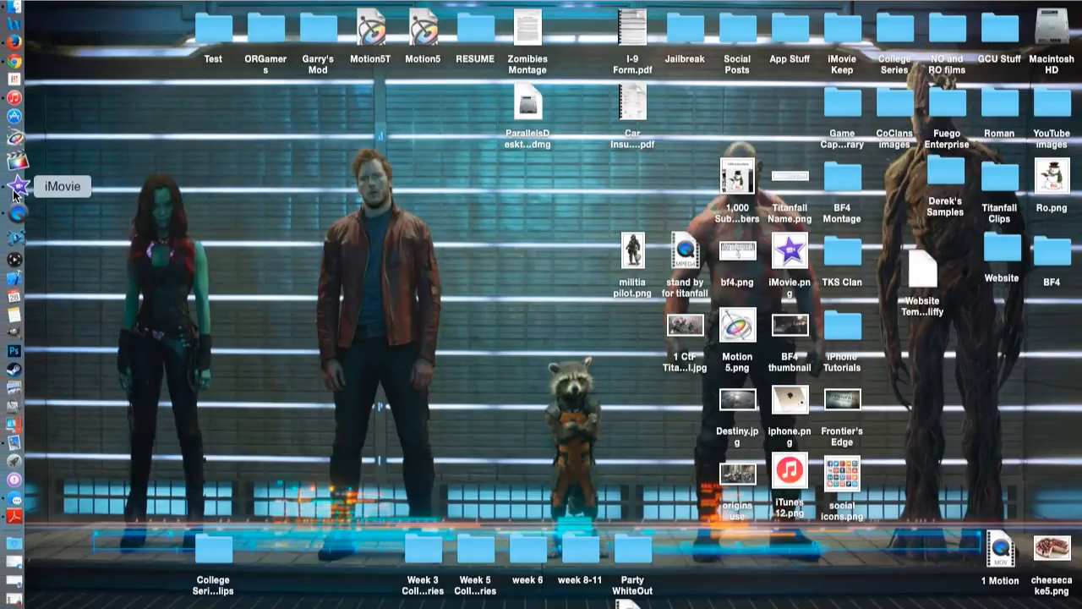
pyautogui.click(13, 191)
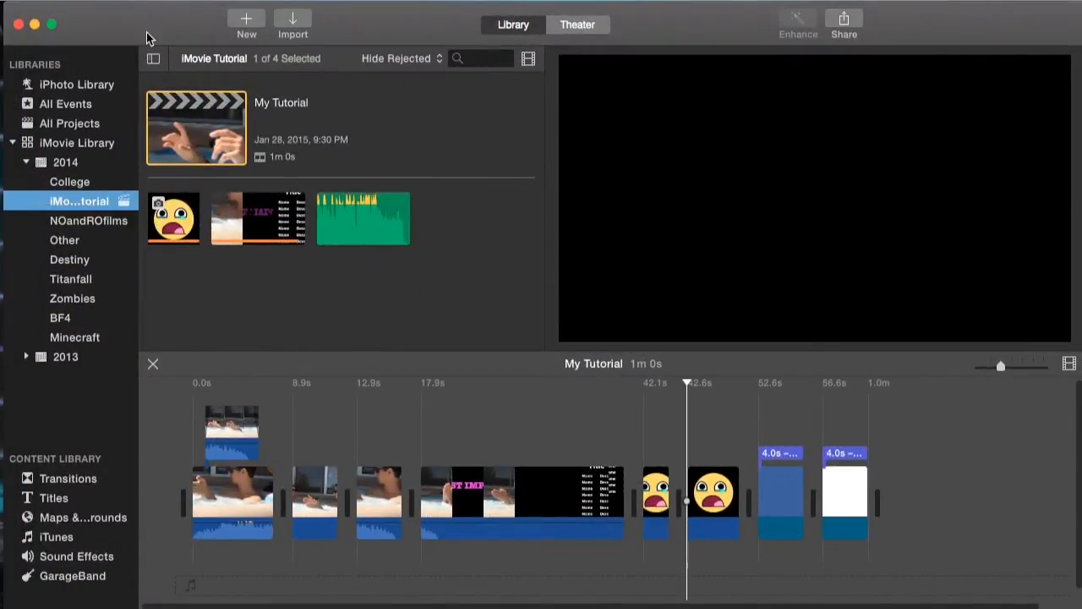
pyautogui.click(83, 7)
pyautogui.click(85, 10)
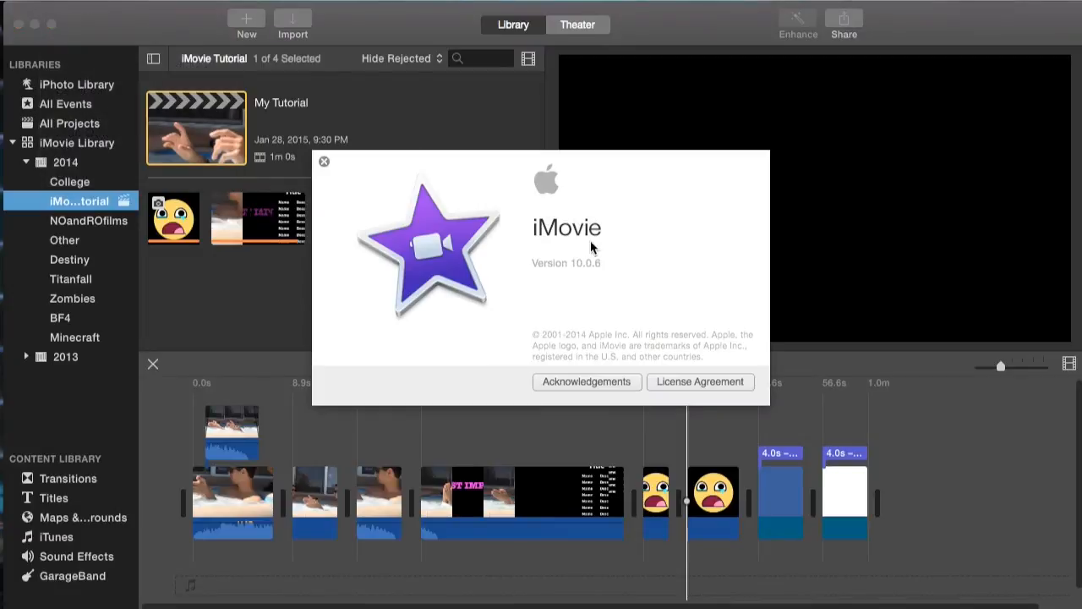
pyautogui.click(324, 161)
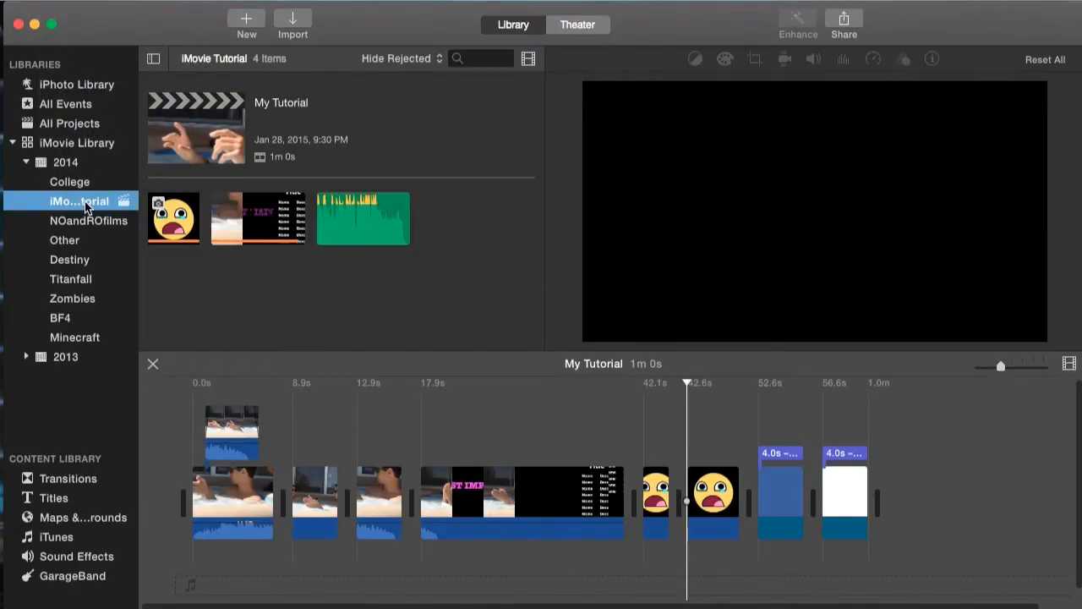
# Step: Select the My Tutorial project and place the playhead near the start of the second crying-face clip in the timeline
pyautogui.click(214, 133)
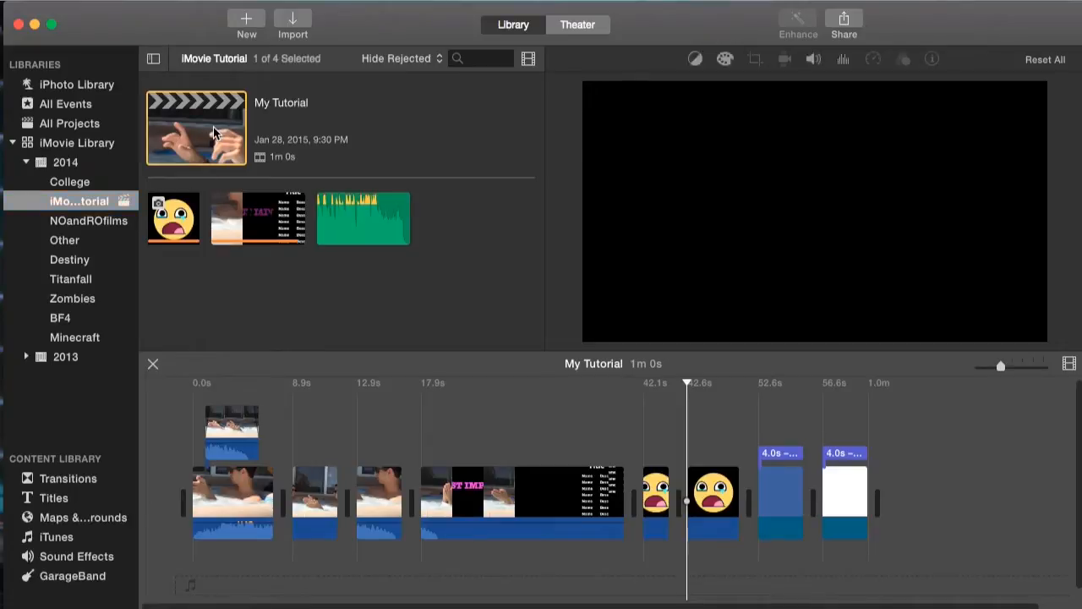
pyautogui.click(664, 443)
pyautogui.click(643, 436)
pyautogui.click(656, 436)
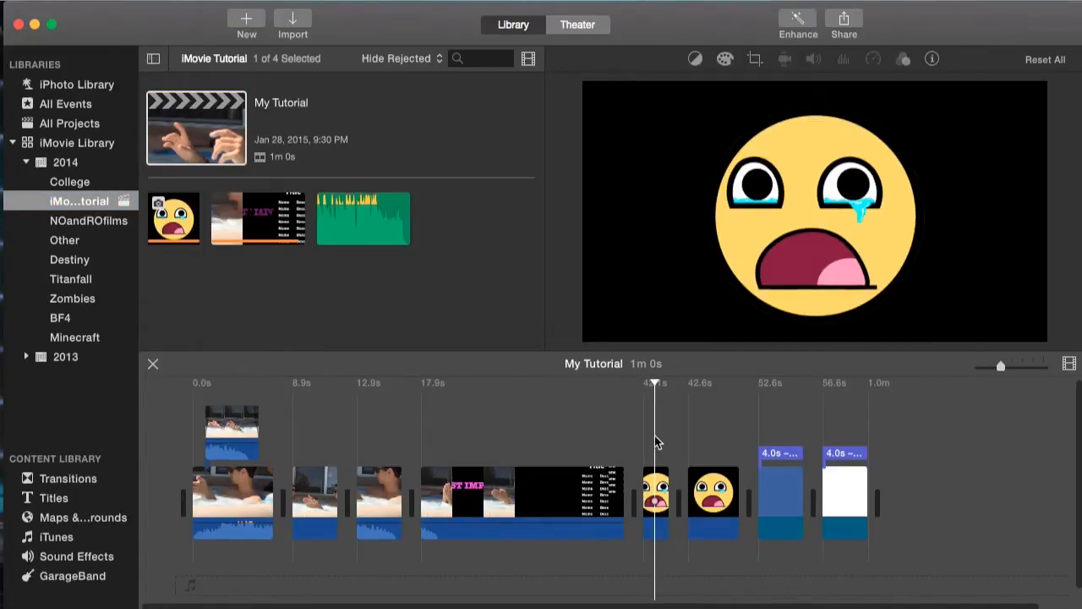
pyautogui.click(706, 444)
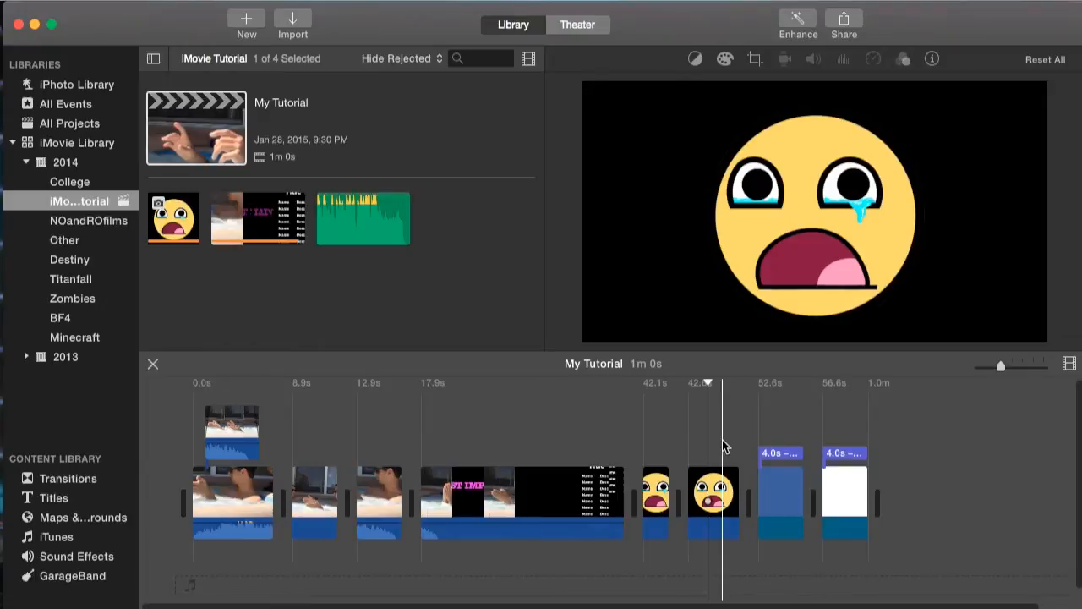
pyautogui.click(715, 488)
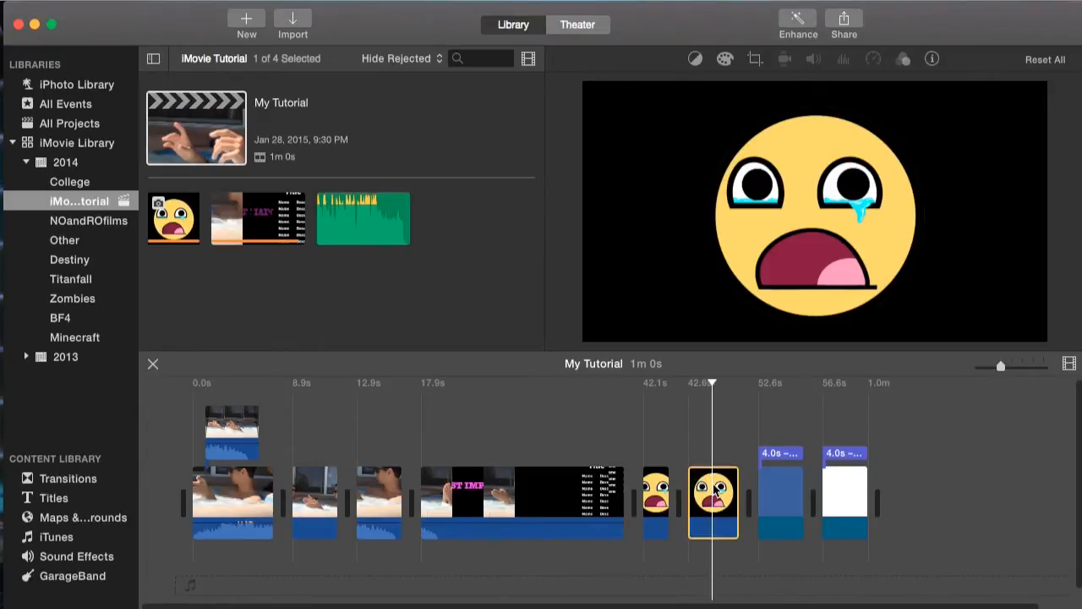
pyautogui.click(692, 454)
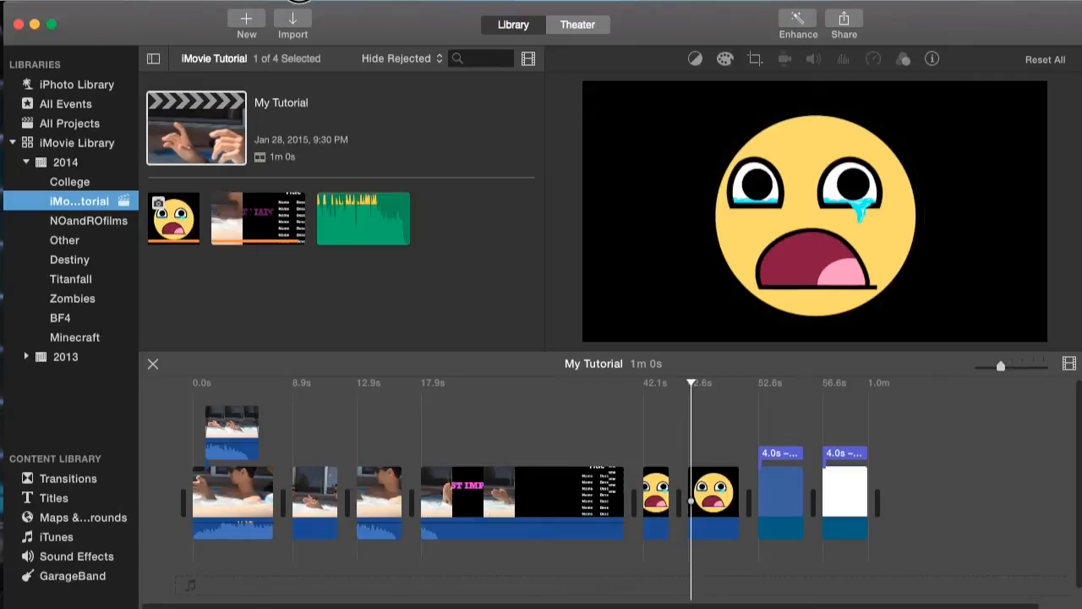
pyautogui.click(300, 0)
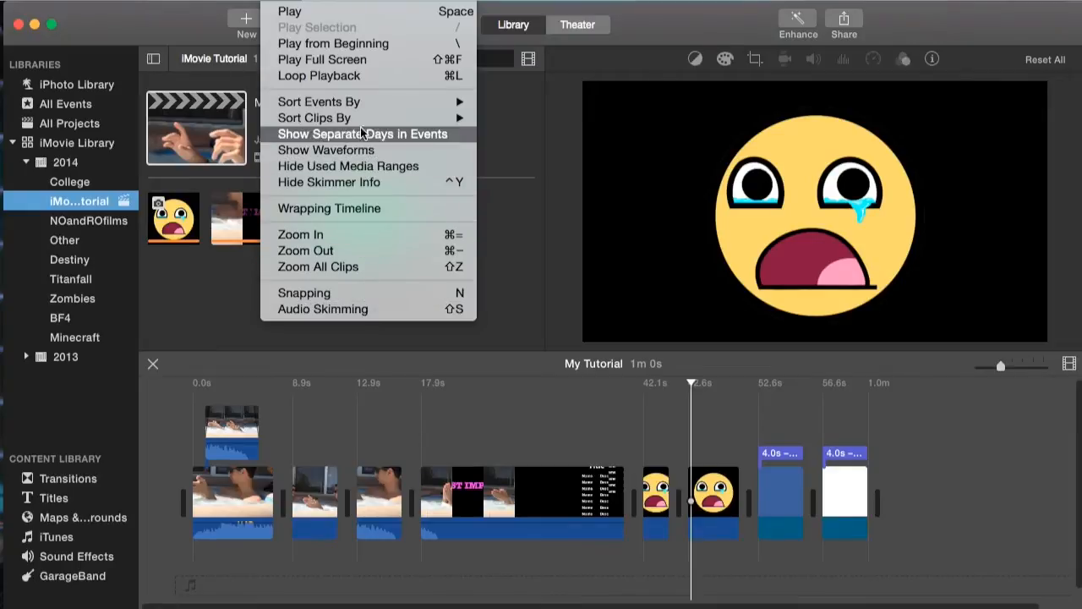
pyautogui.moveTo(334, 0)
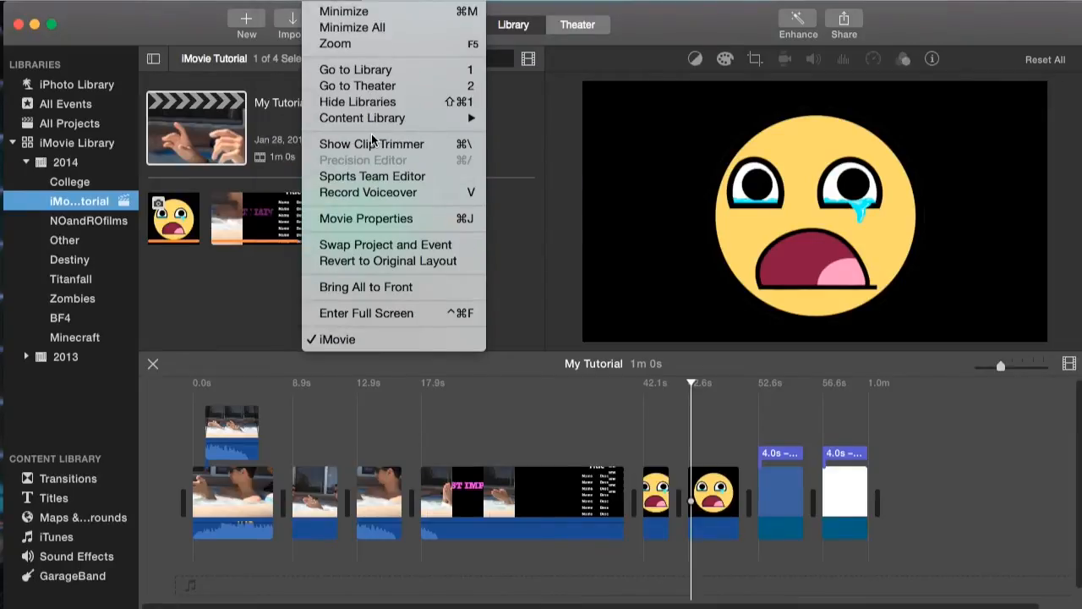
pyautogui.moveTo(384, 120)
pyautogui.click(249, 291)
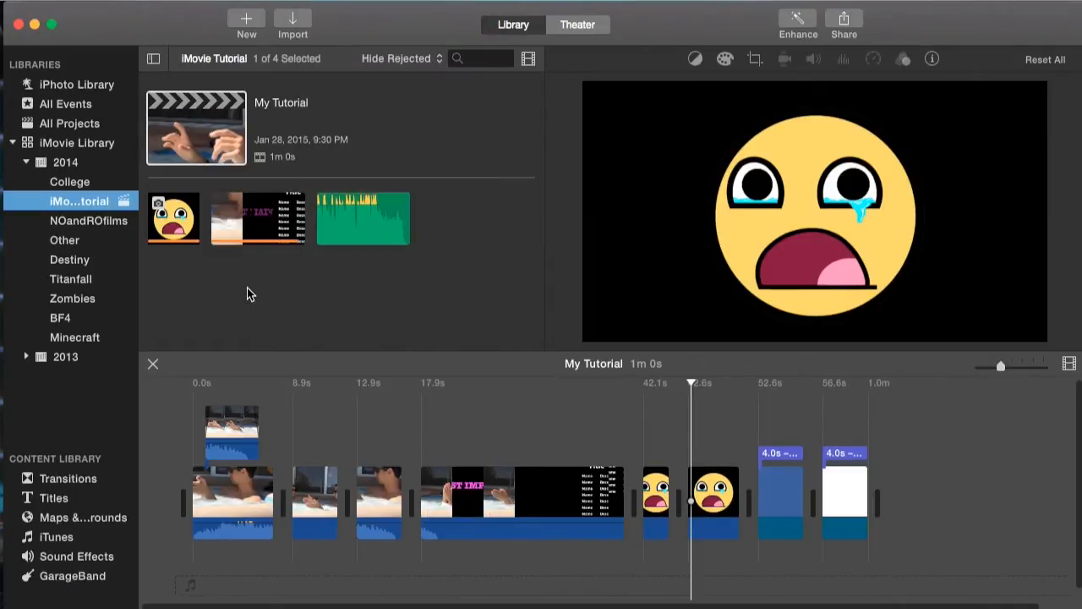
# Step: Add a Standard title above the start of the second crying-face clip and lengthen it to about 5 seconds
pyautogui.click(55, 501)
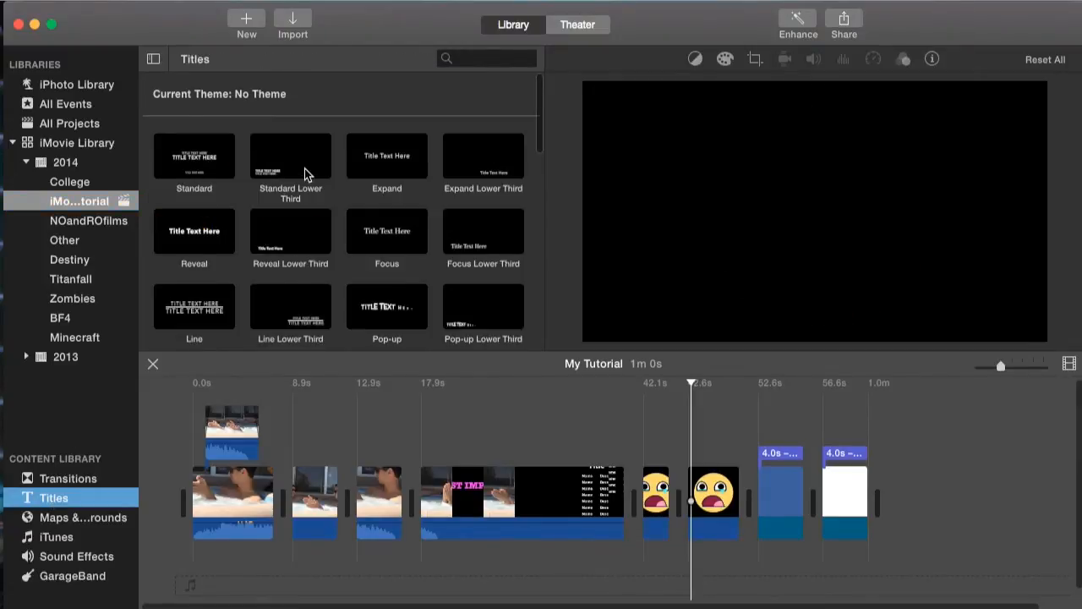
pyautogui.scroll(-10, 306, 173)
pyautogui.scroll(10, 306, 173)
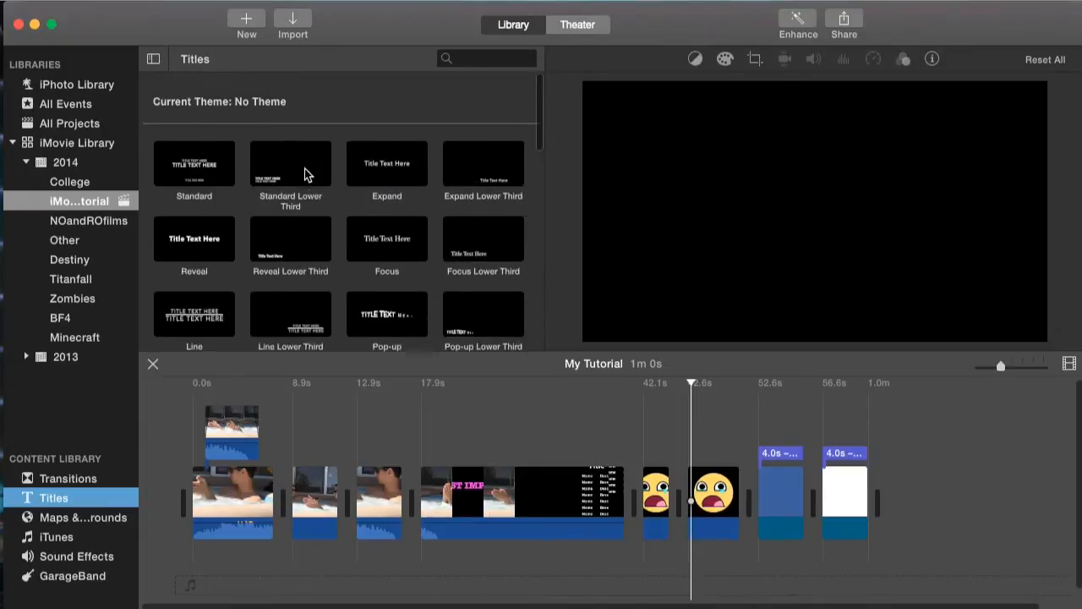
pyautogui.click(190, 165)
pyautogui.moveTo(194, 157); pyautogui.dragTo(691, 446)
pyautogui.click(697, 456)
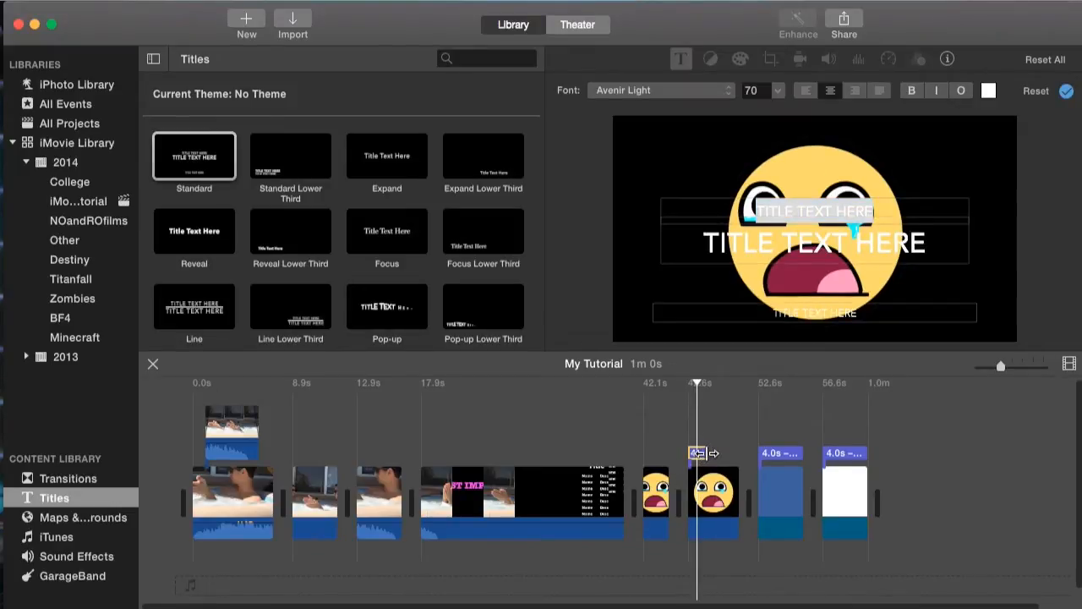
pyautogui.moveTo(698, 453)
pyautogui.mouseDown()
pyautogui.moveTo(719, 453)
pyautogui.moveTo(705, 454)
pyautogui.mouseUp()
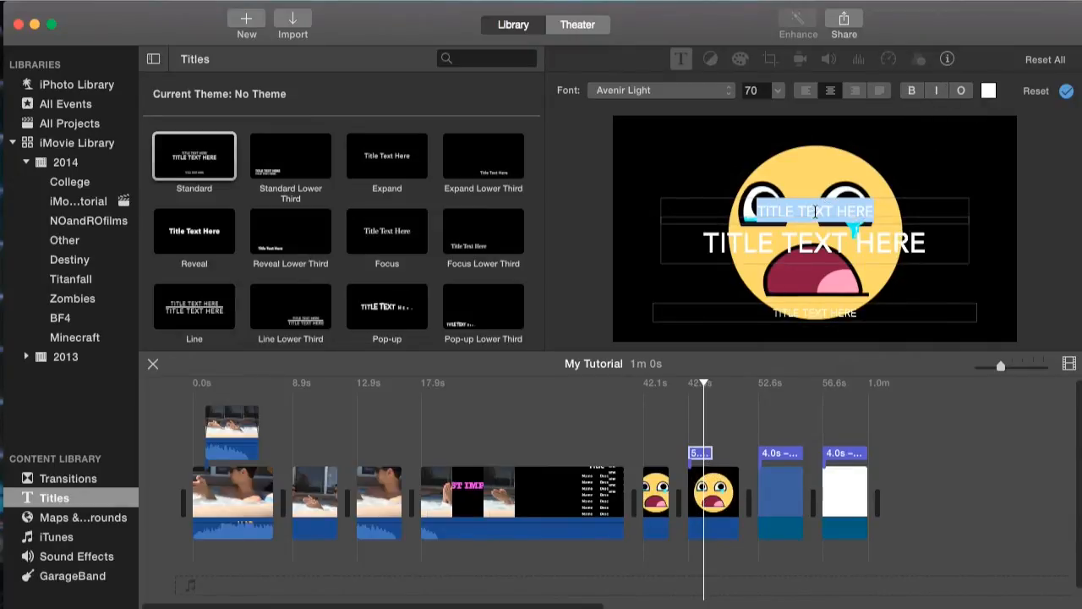
# Step: Replace the title's three placeholder lines with HELLO, HI THERE and TESTING, from top to bottom
pyautogui.click(811, 243)
pyautogui.click(813, 311)
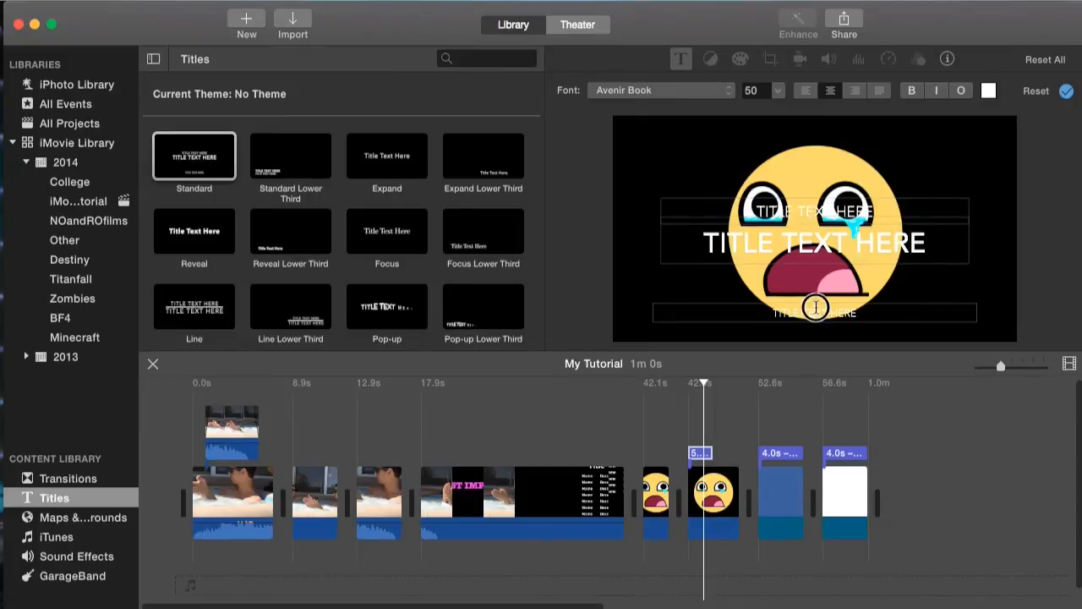
pyautogui.click(825, 207)
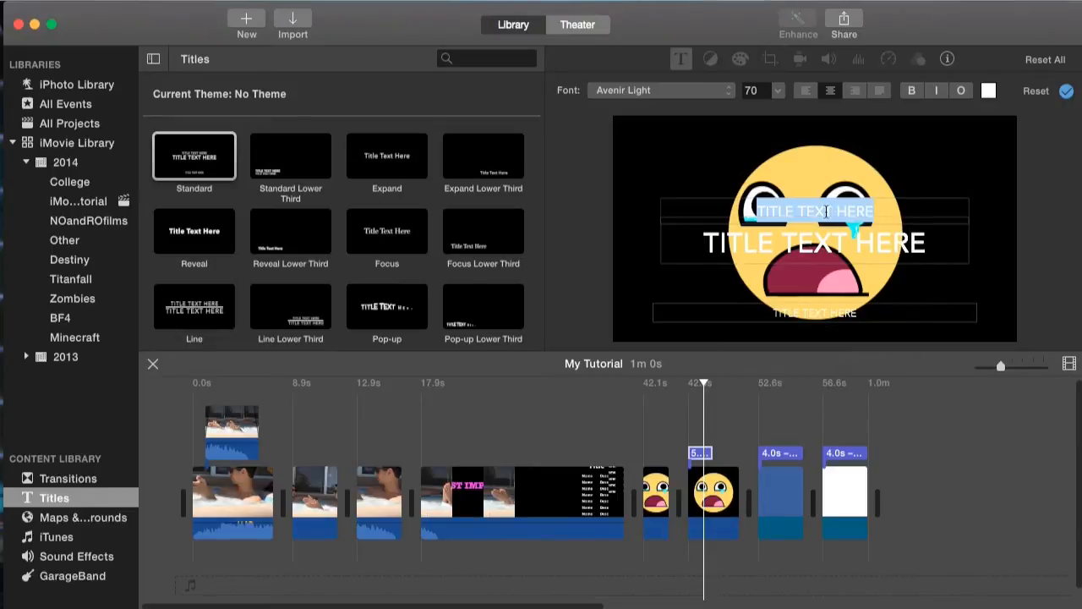
pyautogui.write('HELLO')
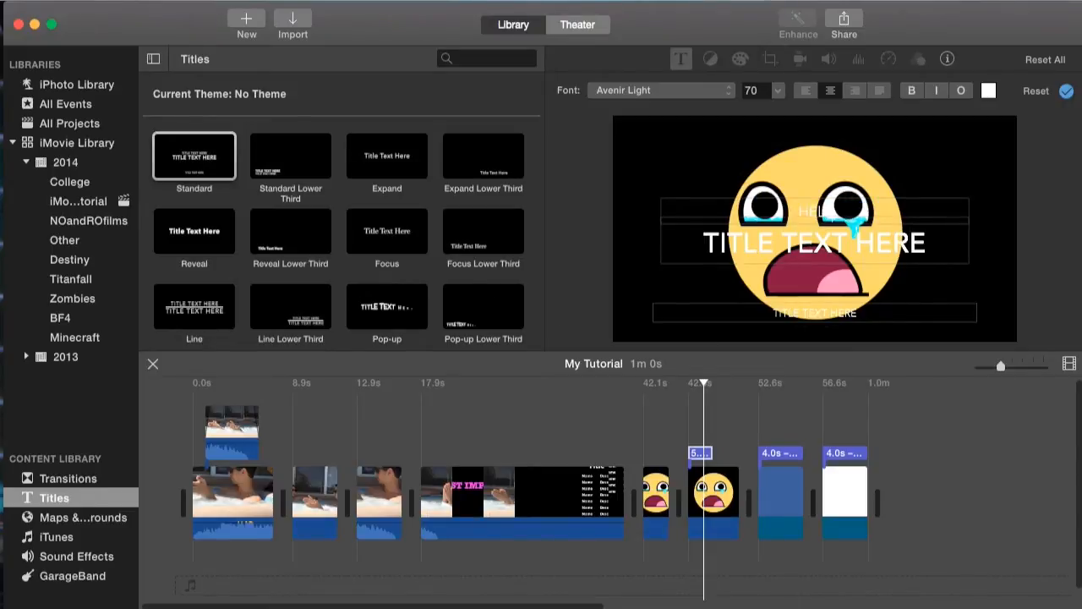
pyautogui.click(819, 250)
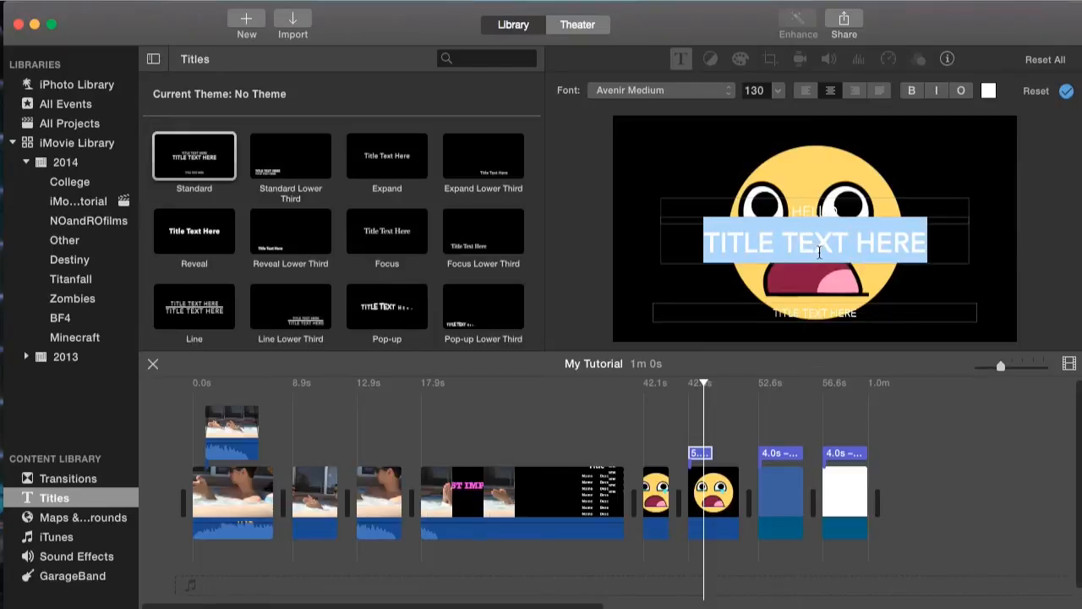
pyautogui.write('HI THERE')
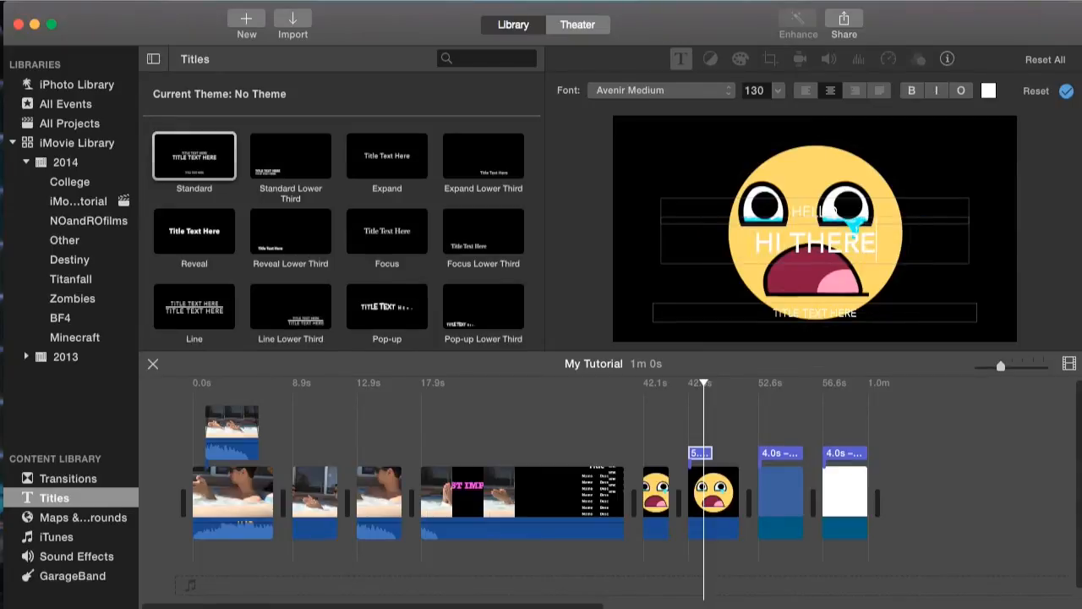
pyautogui.click(807, 313)
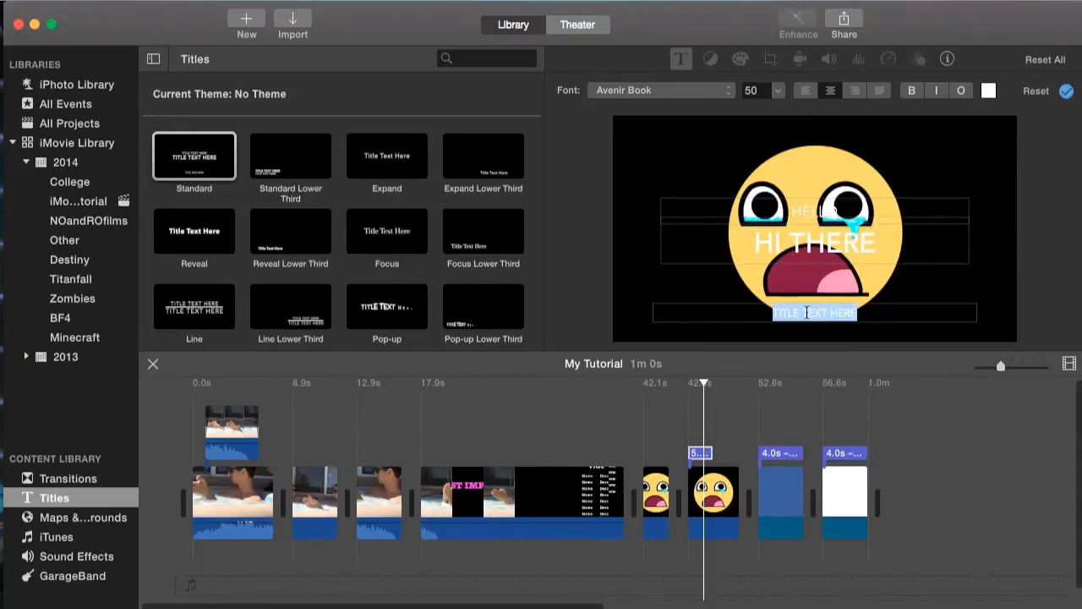
pyautogui.press('BackSpace')
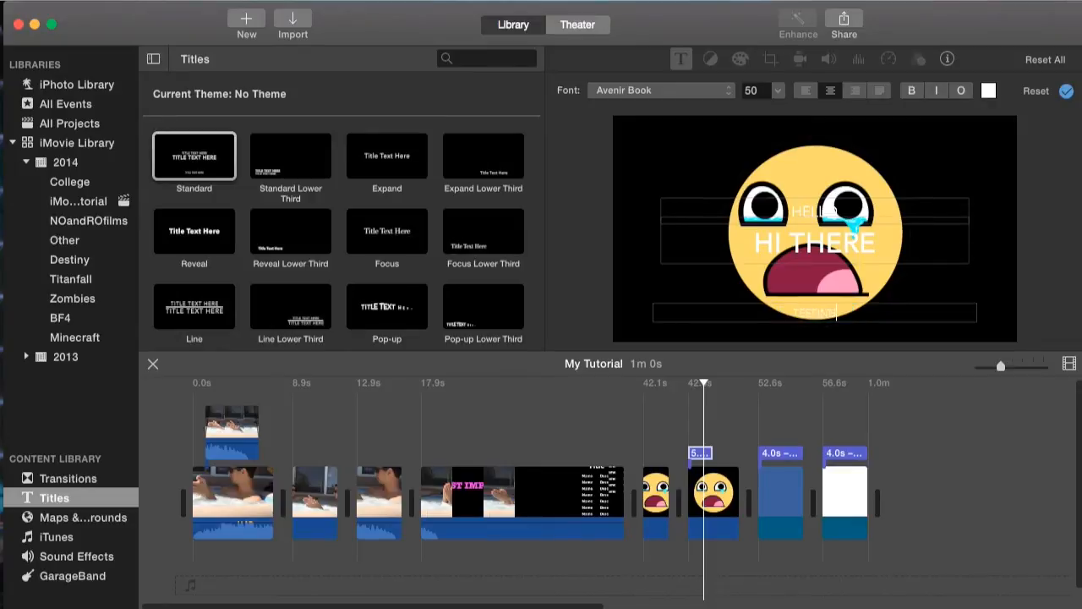
pyautogui.click(827, 243)
pyautogui.click(831, 211)
pyautogui.click(817, 239)
pyautogui.click(814, 316)
pyautogui.click(822, 256)
pyautogui.click(821, 210)
pyautogui.click(837, 256)
pyautogui.click(812, 311)
pyautogui.click(809, 245)
pyautogui.click(818, 211)
pyautogui.click(808, 241)
pyautogui.moveTo(755, 242); pyautogui.dragTo(888, 246)
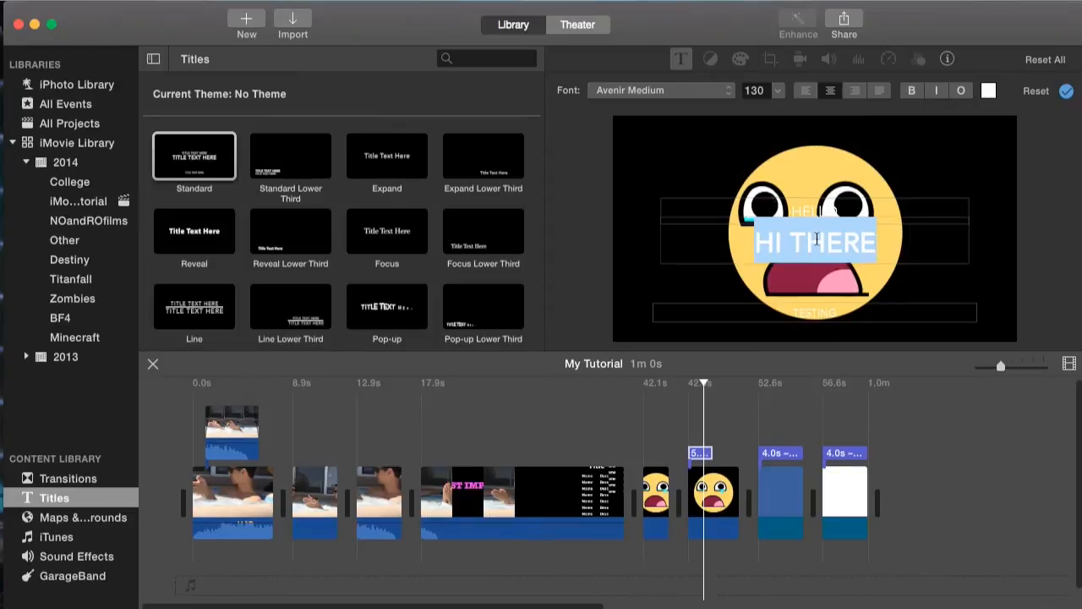
pyautogui.click(638, 92)
pyautogui.click(789, 106)
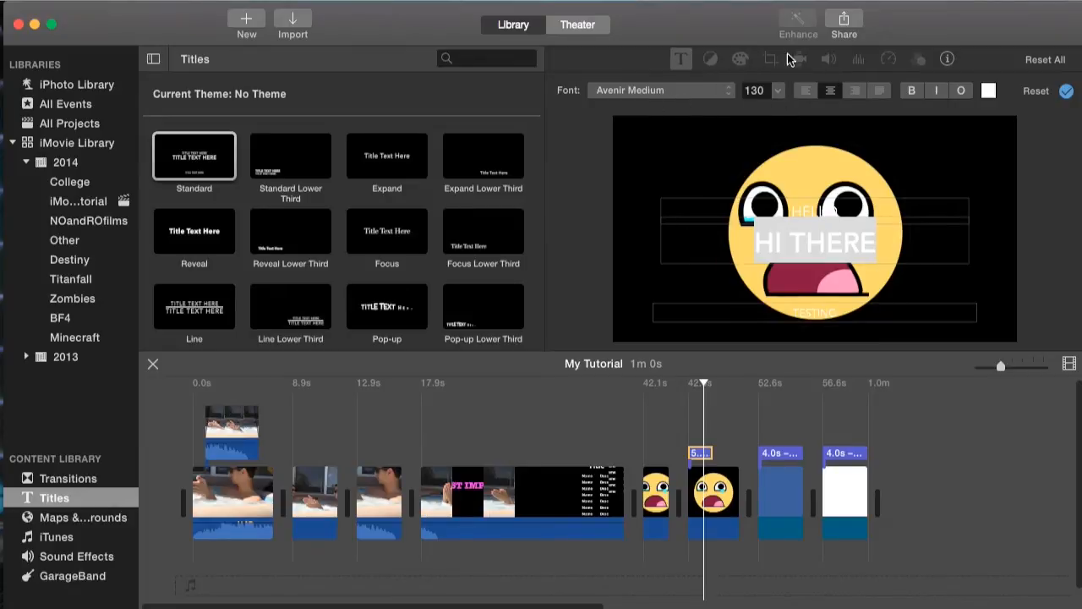
# Step: Reopen the title's text settings and set the font of the HELLO line to Chalkduster
pyautogui.click(684, 60)
pyautogui.click(684, 60)
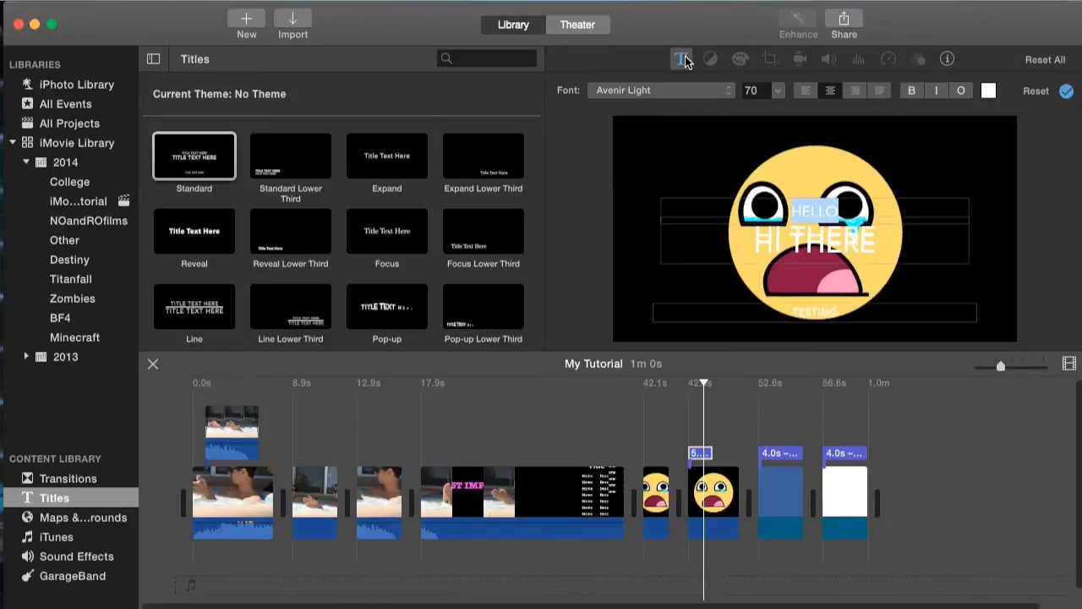
pyautogui.click(684, 60)
pyautogui.click(682, 63)
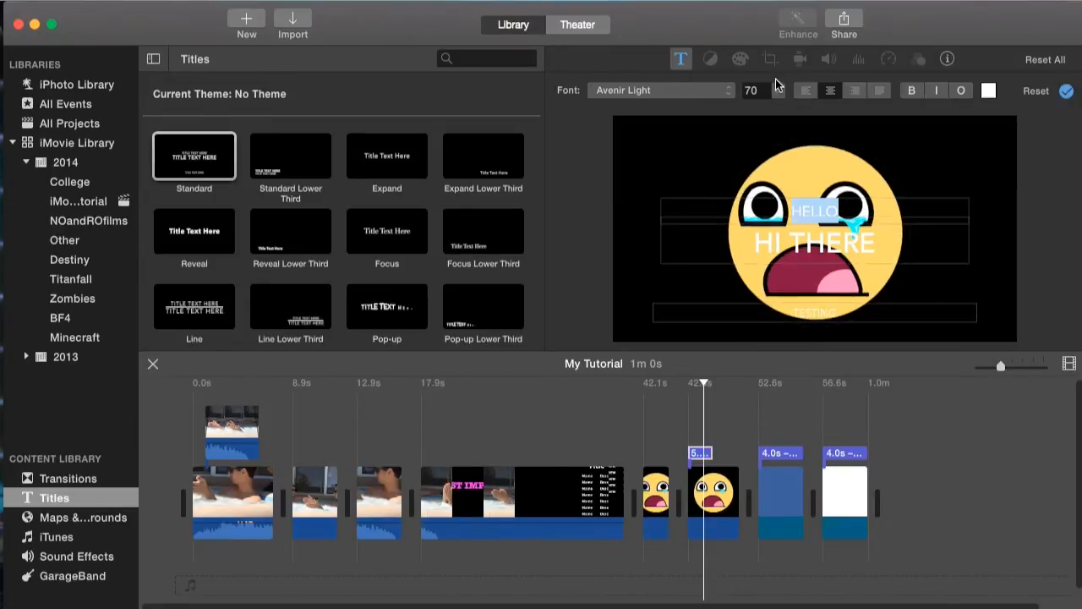
pyautogui.click(672, 97)
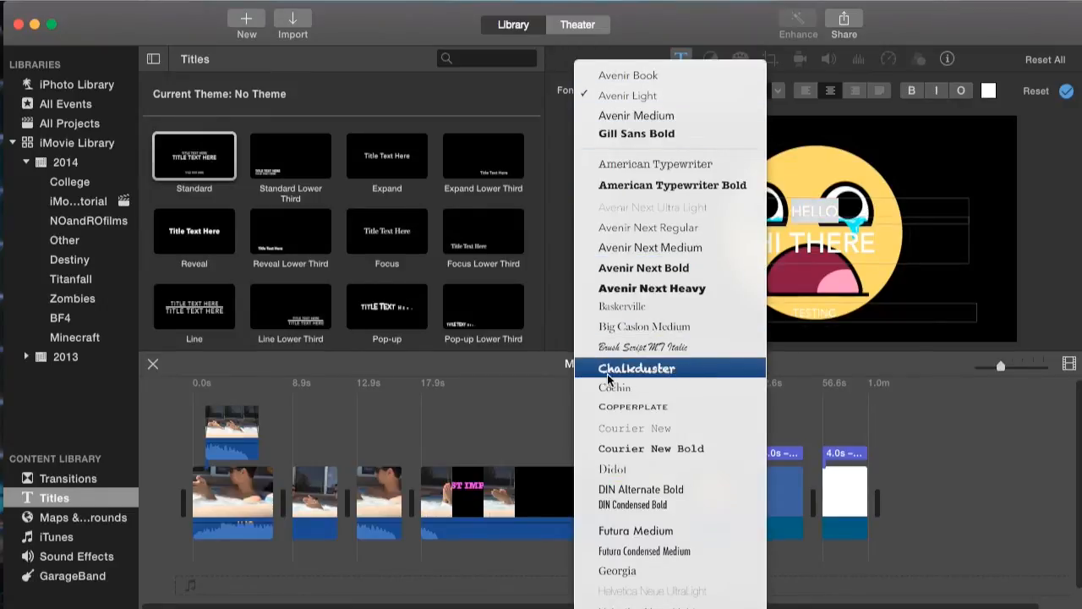
pyautogui.click(643, 372)
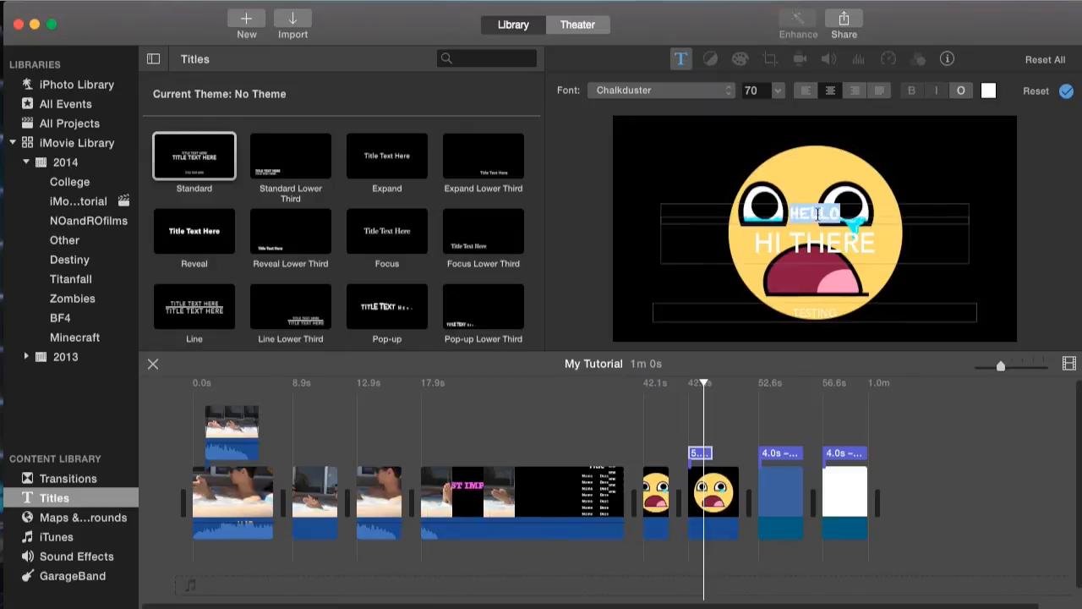
# Step: Set the HI THERE line's font to Chalkduster and its size to 168
pyautogui.click(814, 243)
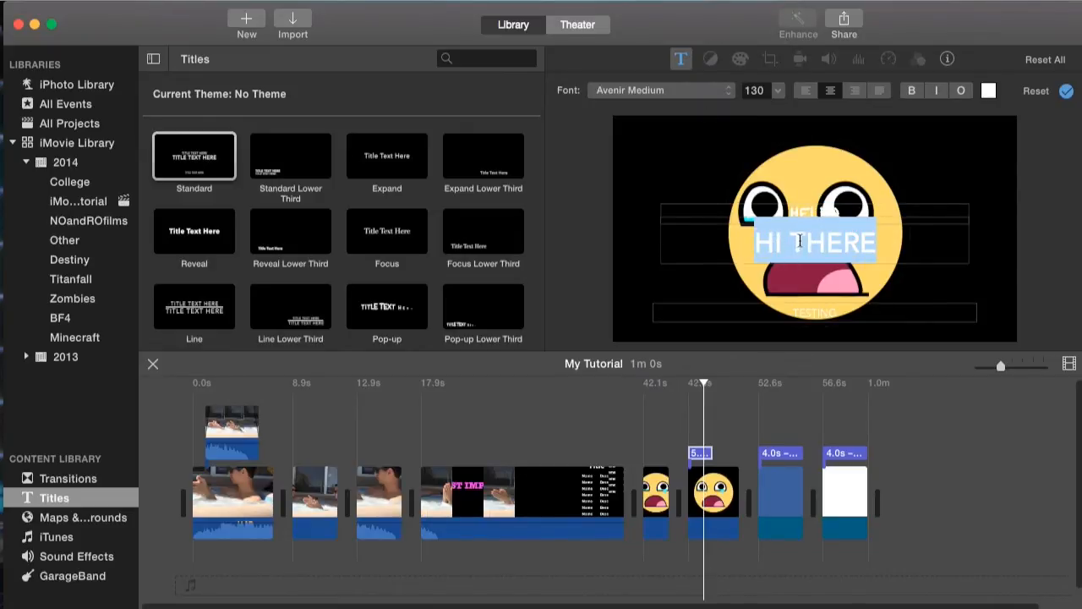
pyautogui.click(721, 90)
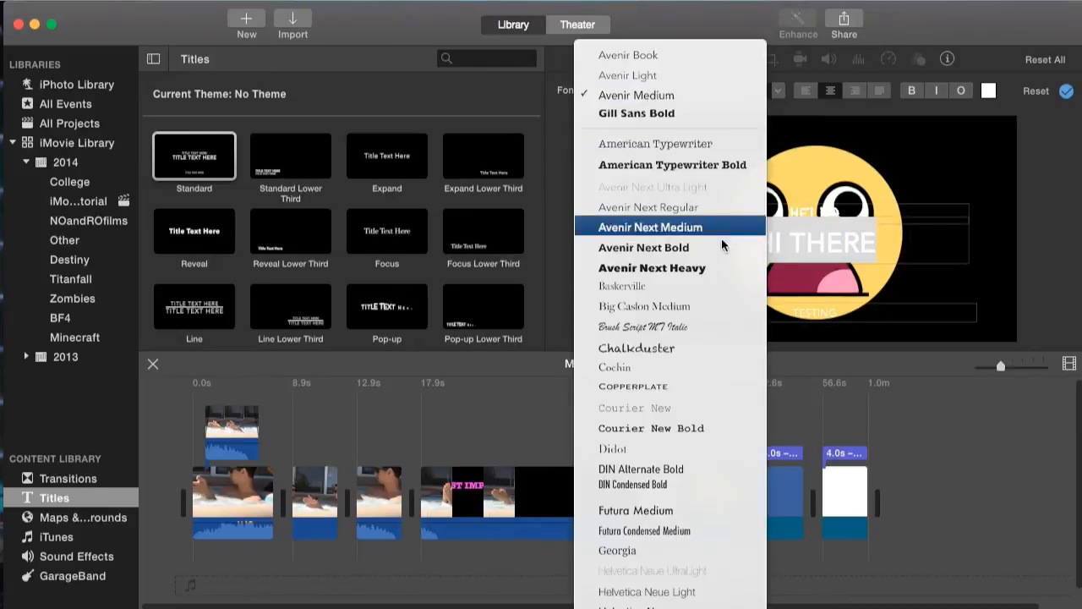
pyautogui.click(655, 347)
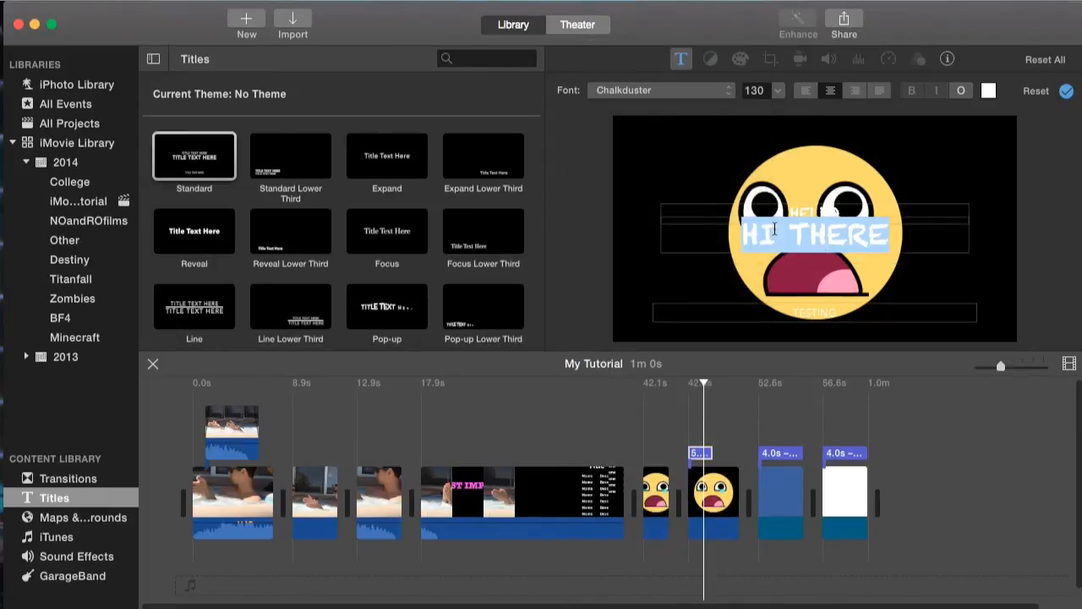
pyautogui.click(779, 90)
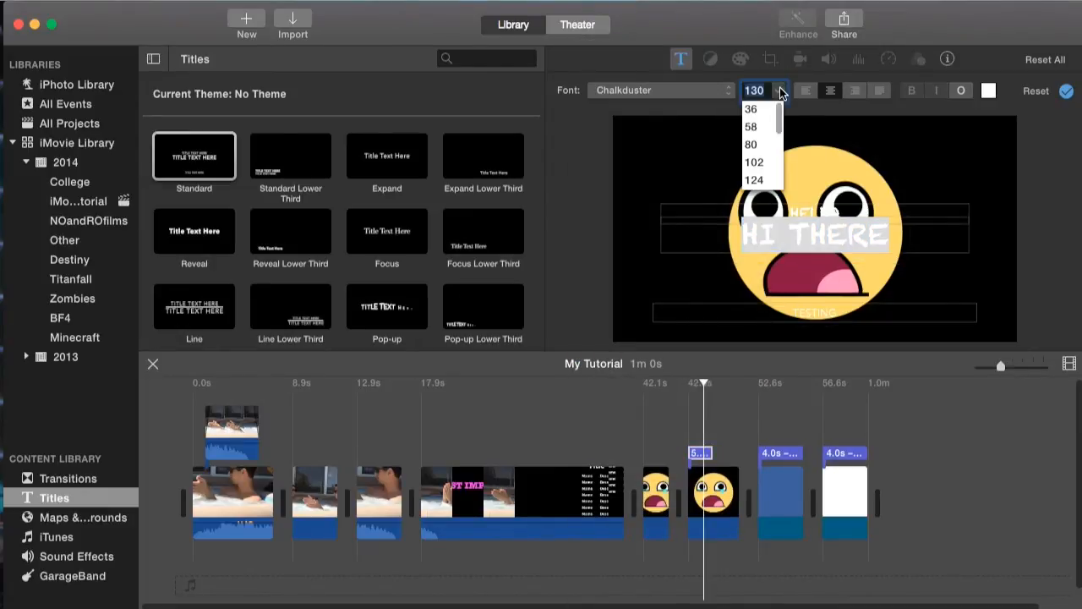
pyautogui.scroll(-1, 767, 175)
pyautogui.scroll(-3, 765, 173)
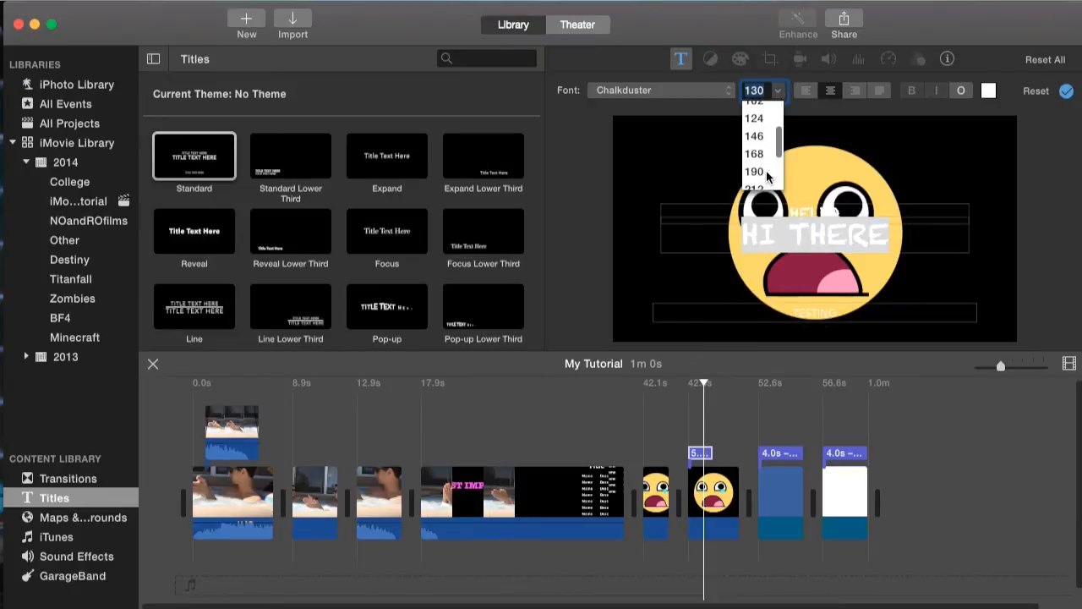
pyautogui.click(762, 161)
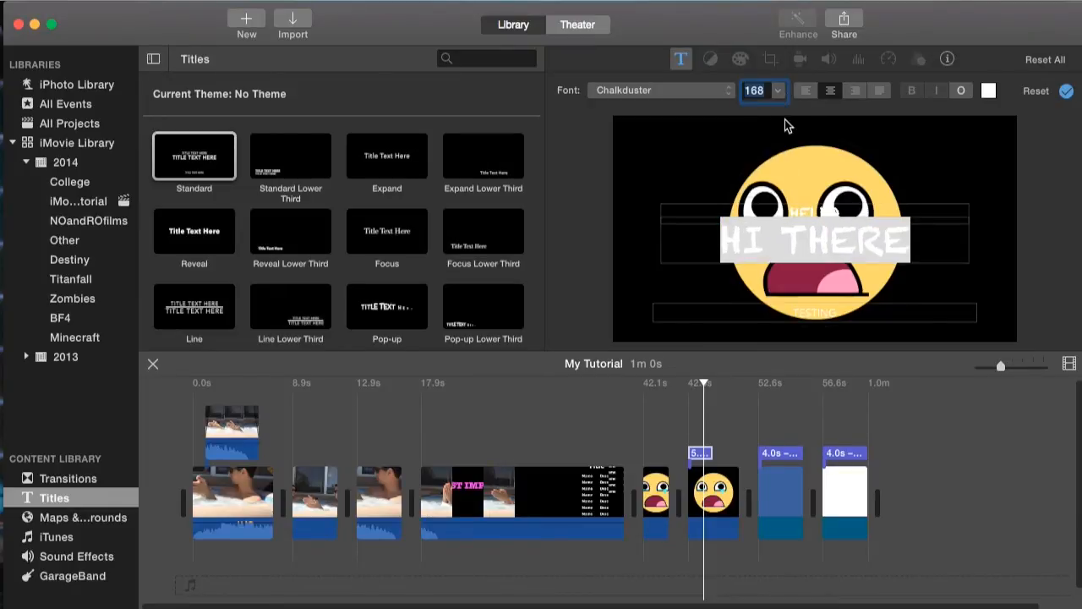
# Step: Try left, right and justified alignment on the HI THERE line, and return it to centre alignment
pyautogui.click(807, 90)
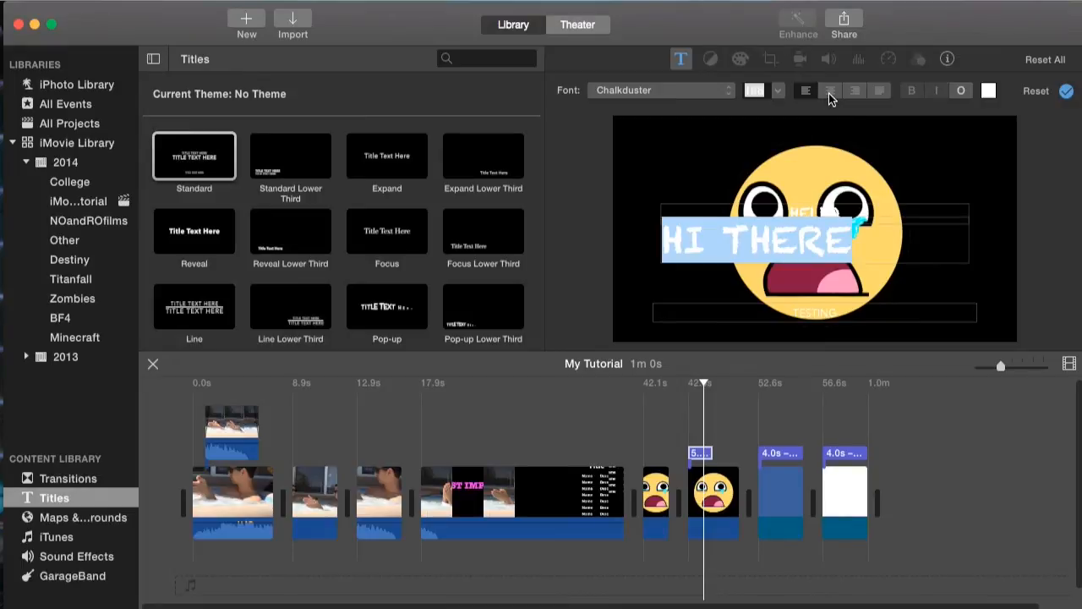
pyautogui.click(830, 90)
pyautogui.click(855, 91)
pyautogui.click(881, 93)
pyautogui.click(842, 94)
pyautogui.click(851, 94)
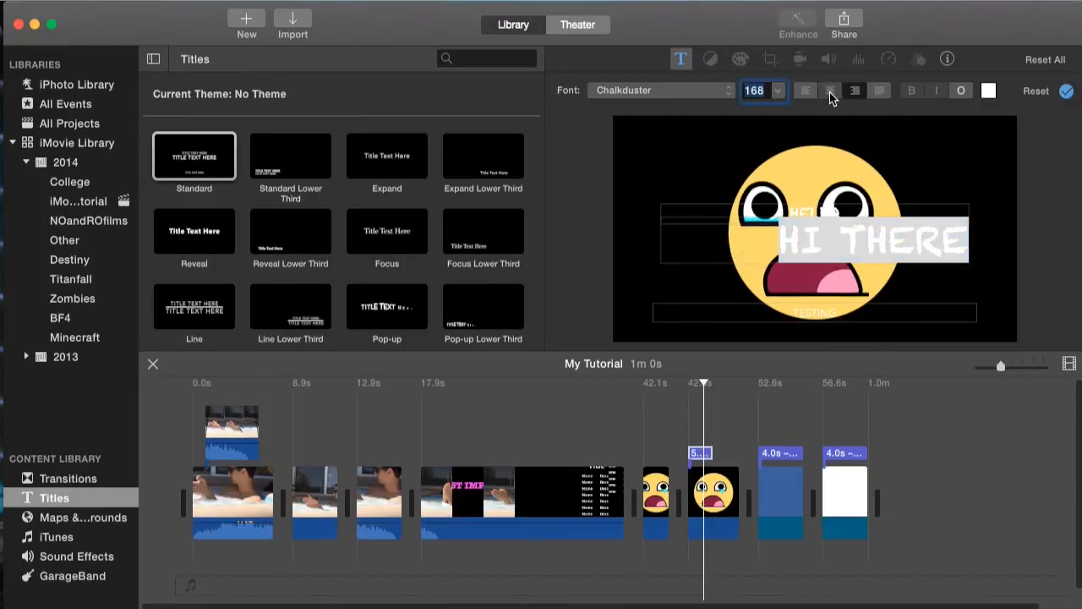
pyautogui.click(830, 92)
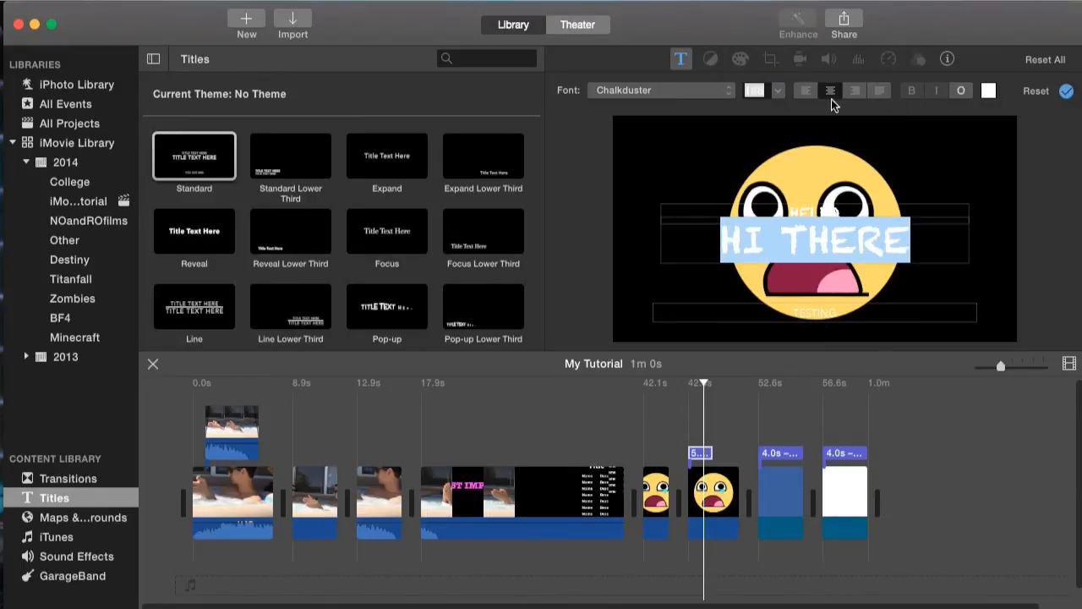
# Step: Apply the outline style to the HI THERE line, keeping Chalkduster as its font
pyautogui.click(912, 92)
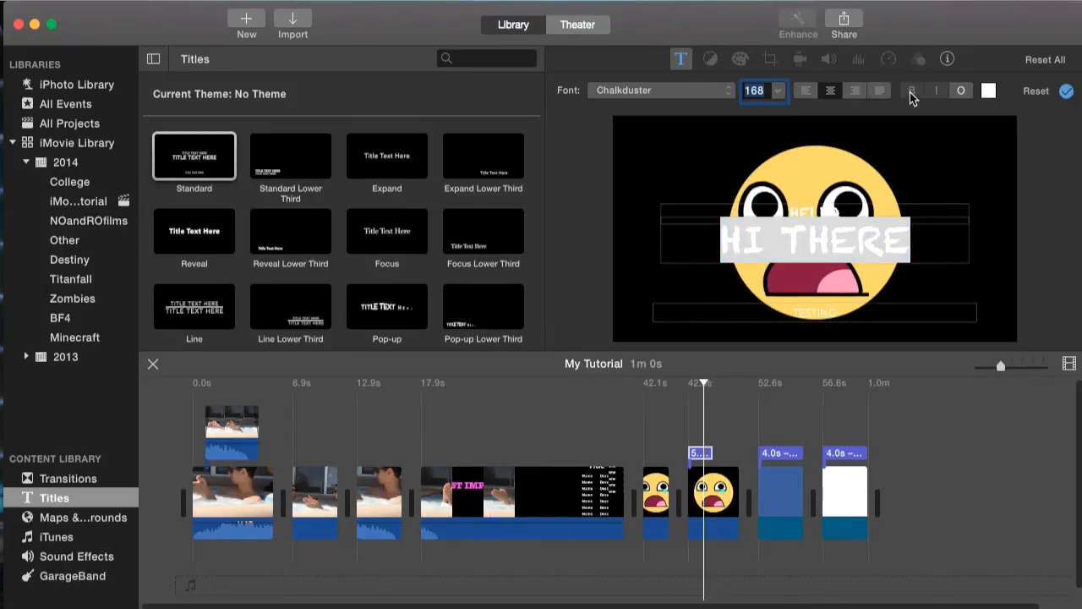
pyautogui.click(729, 91)
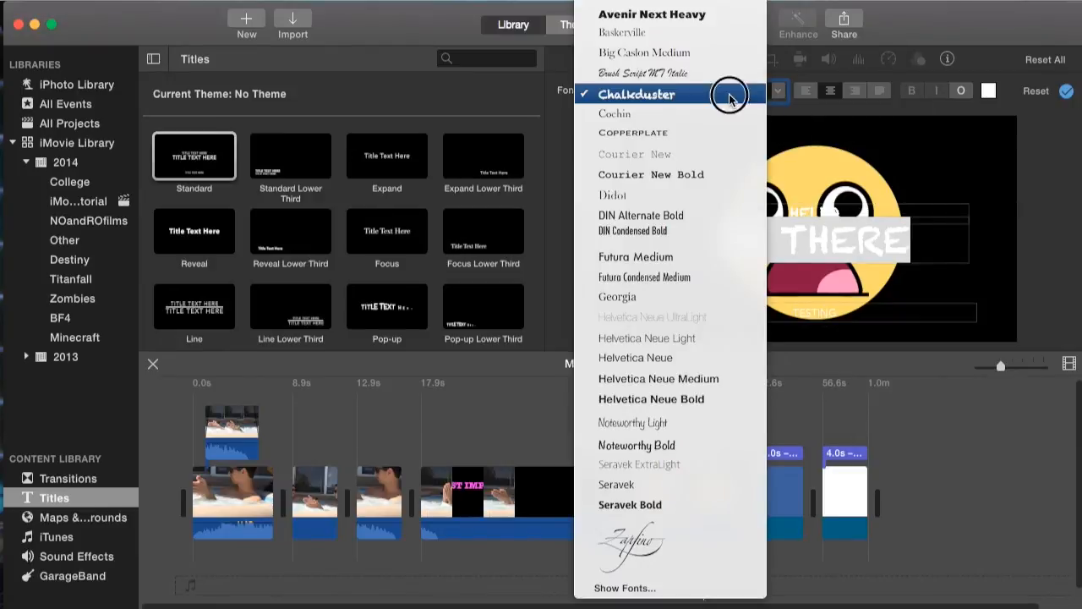
pyautogui.click(729, 94)
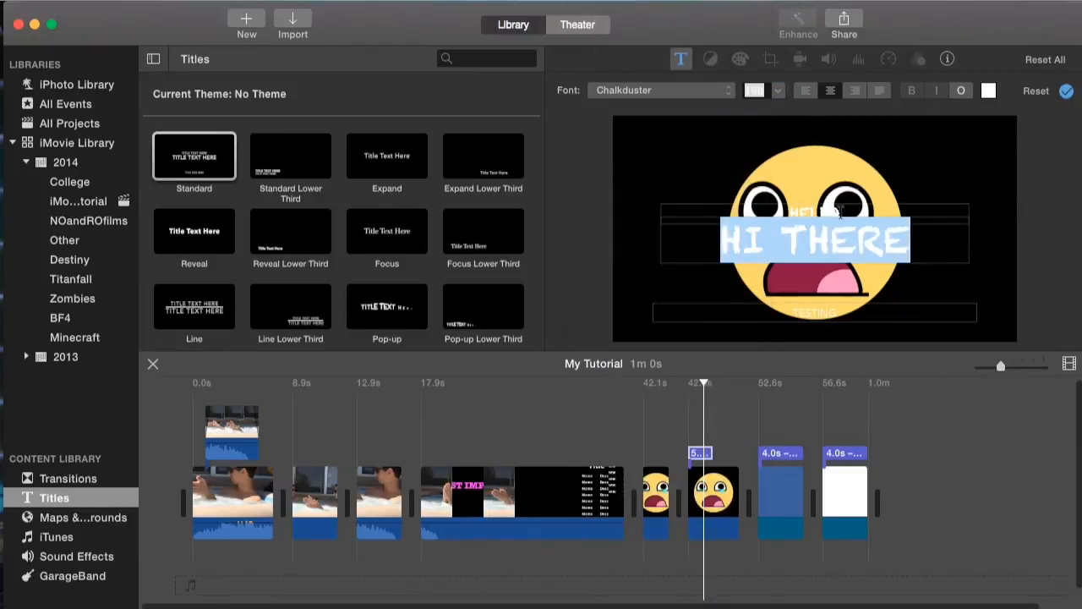
pyautogui.click(962, 91)
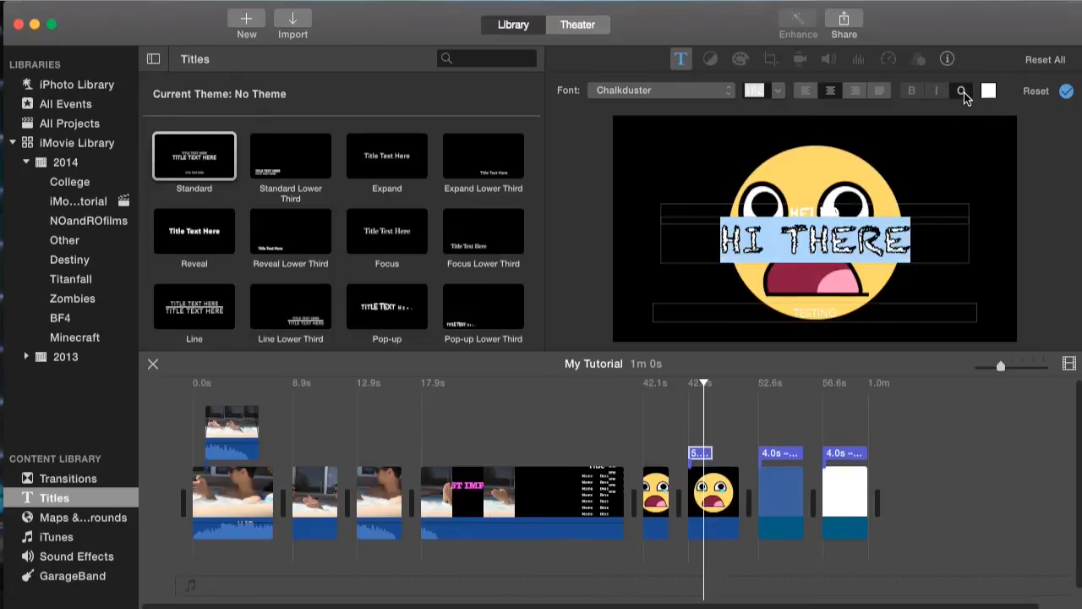
pyautogui.click(941, 250)
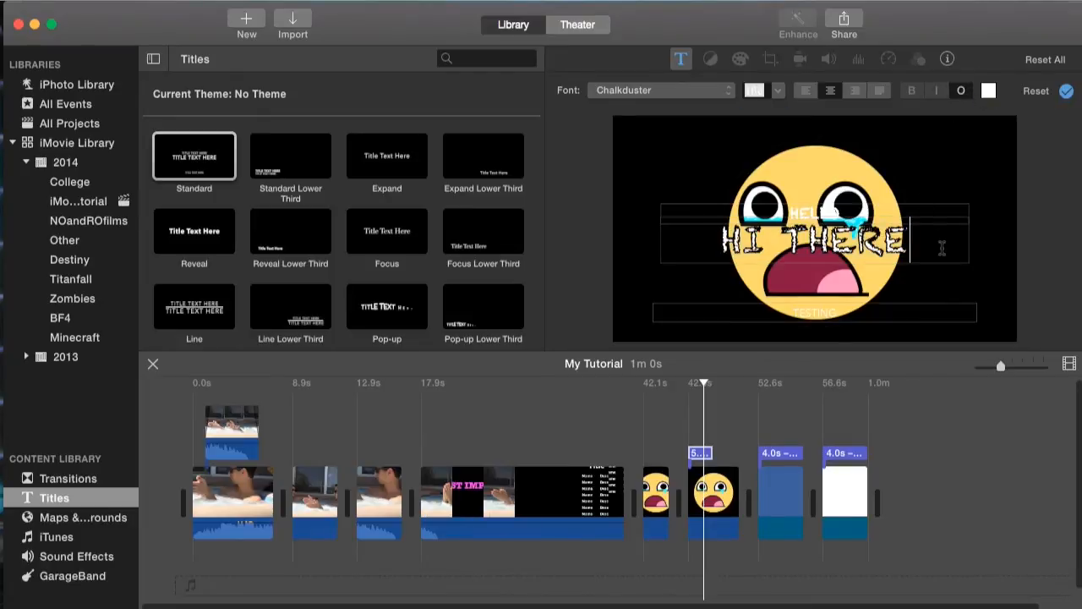
# Step: Set the whole HI THERE line's colour to the red Maraschino crayon and close the colour picker
pyautogui.moveTo(720, 241); pyautogui.dragTo(928, 244)
pyautogui.click(989, 90)
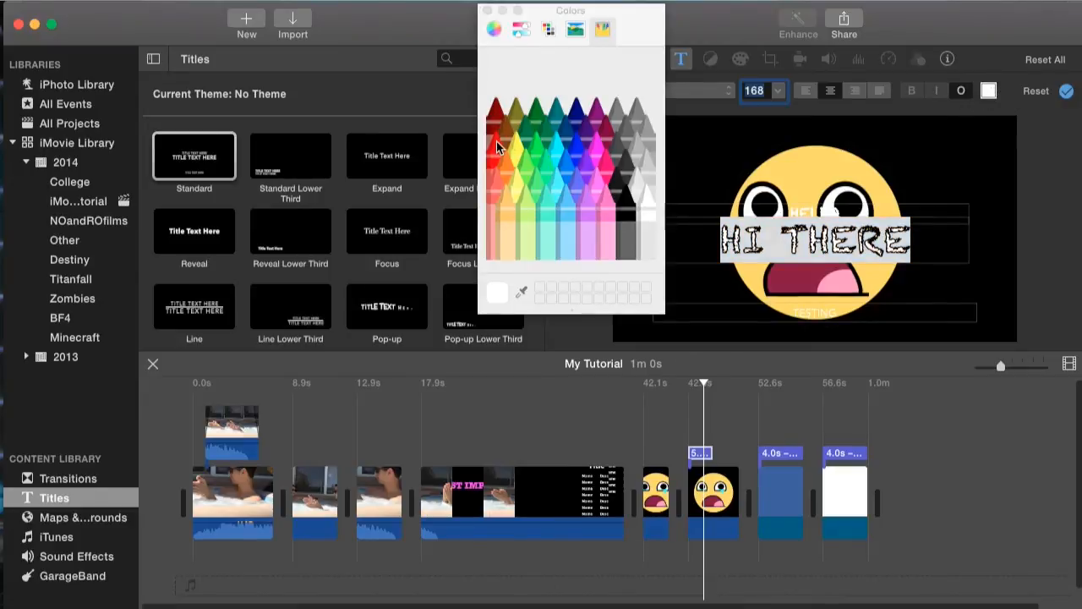
pyautogui.click(497, 143)
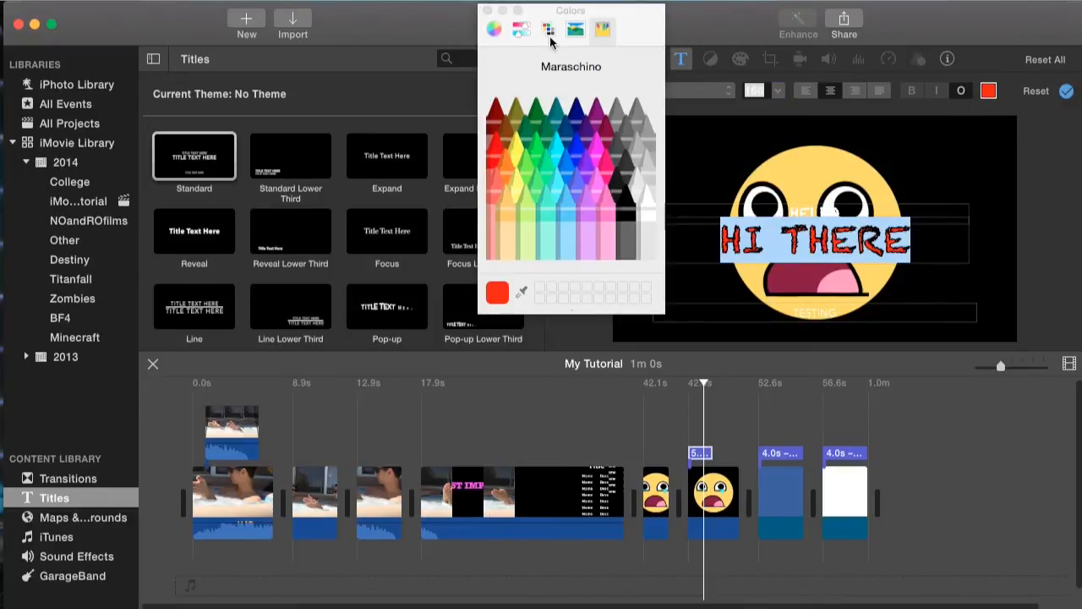
pyautogui.click(488, 10)
# Step: Extend the HI THERE line by adding HOW ARE YOU DOING at its end
pyautogui.doubleClick(913, 241)
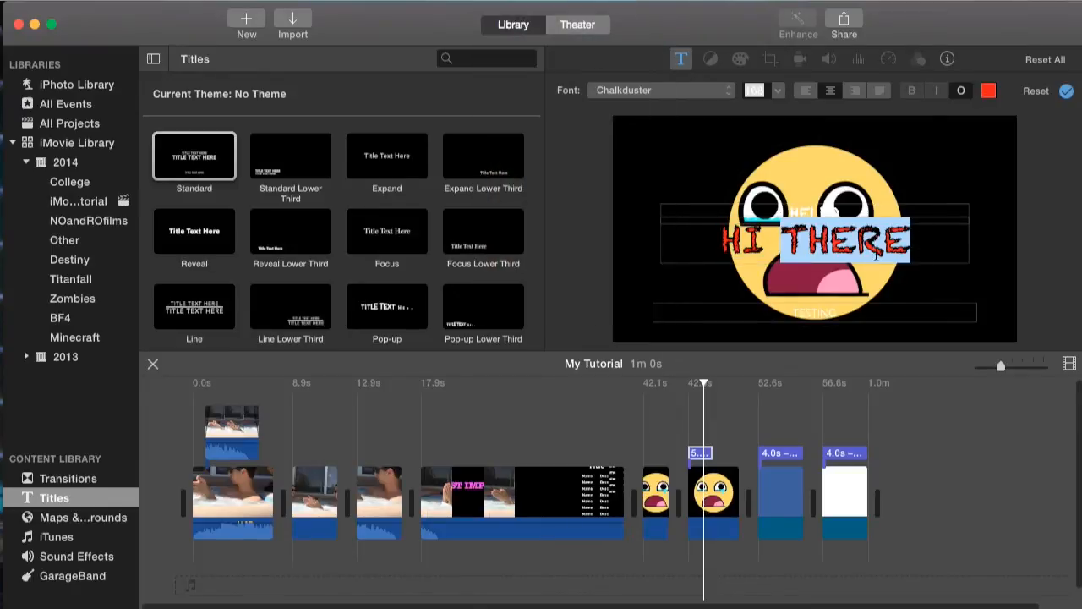
pyautogui.click(921, 241)
pyautogui.moveTo(716, 241); pyautogui.dragTo(930, 244)
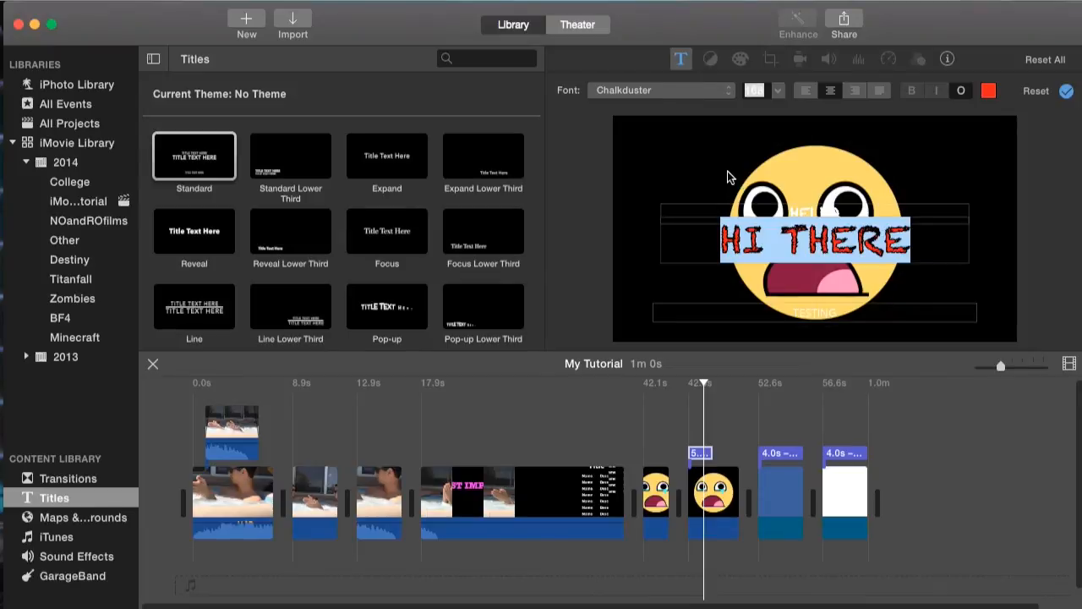
pyautogui.click(796, 244)
pyautogui.moveTo(720, 226); pyautogui.dragTo(908, 233)
pyautogui.click(918, 245)
pyautogui.tripleClick(919, 246)
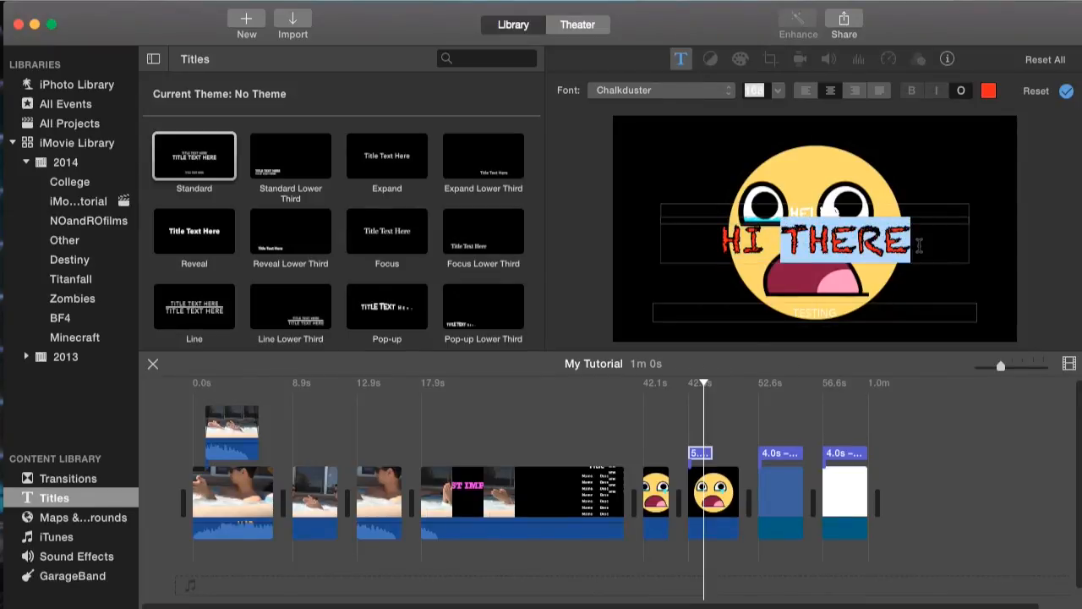
pyautogui.click(919, 242)
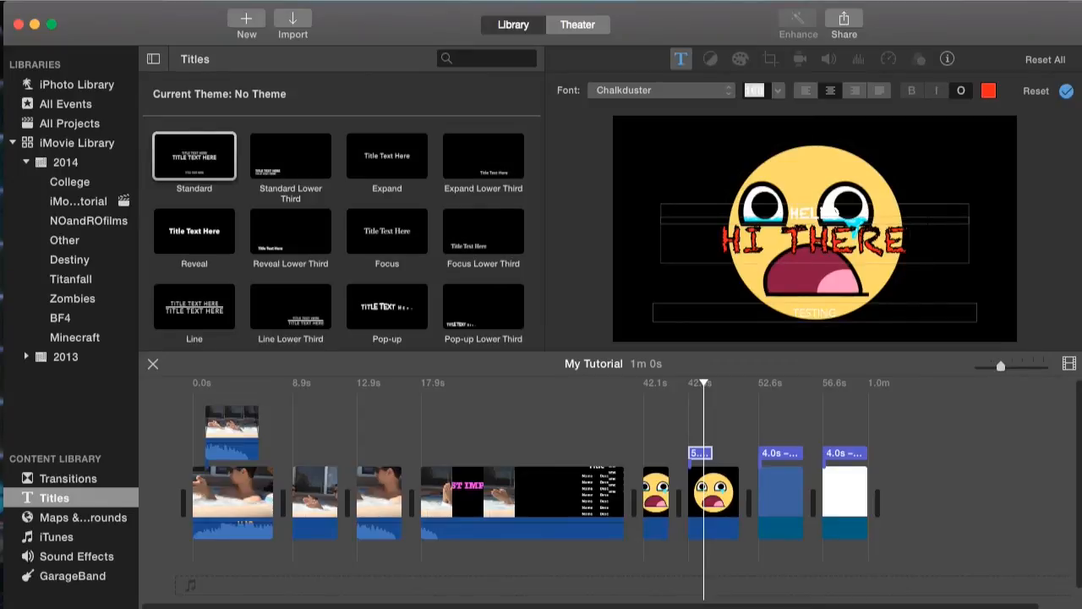
pyautogui.write('HOW ARE')
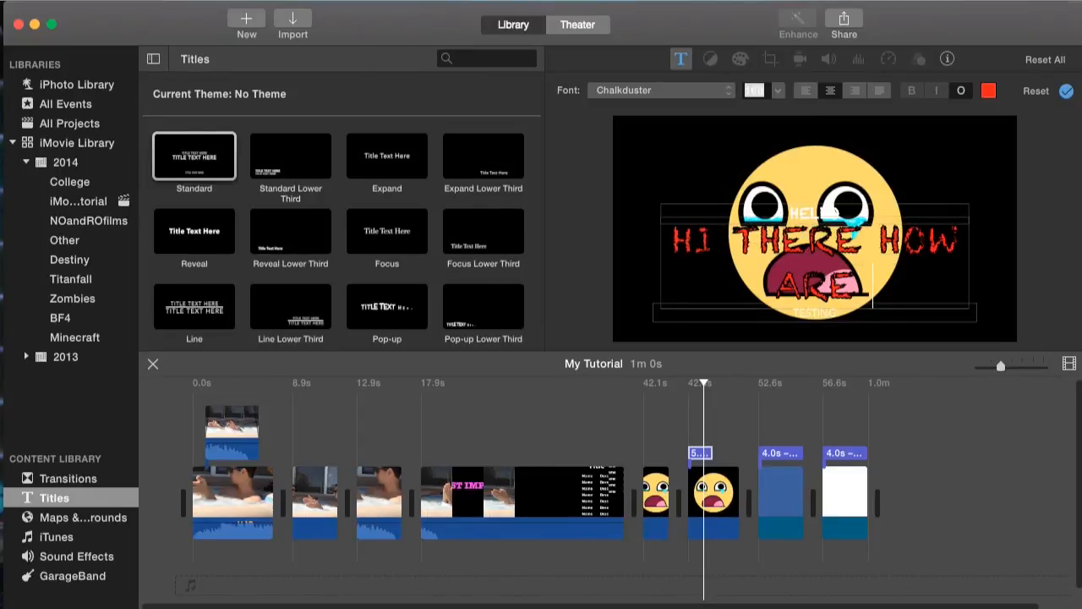
pyautogui.write(' YOU DOING')
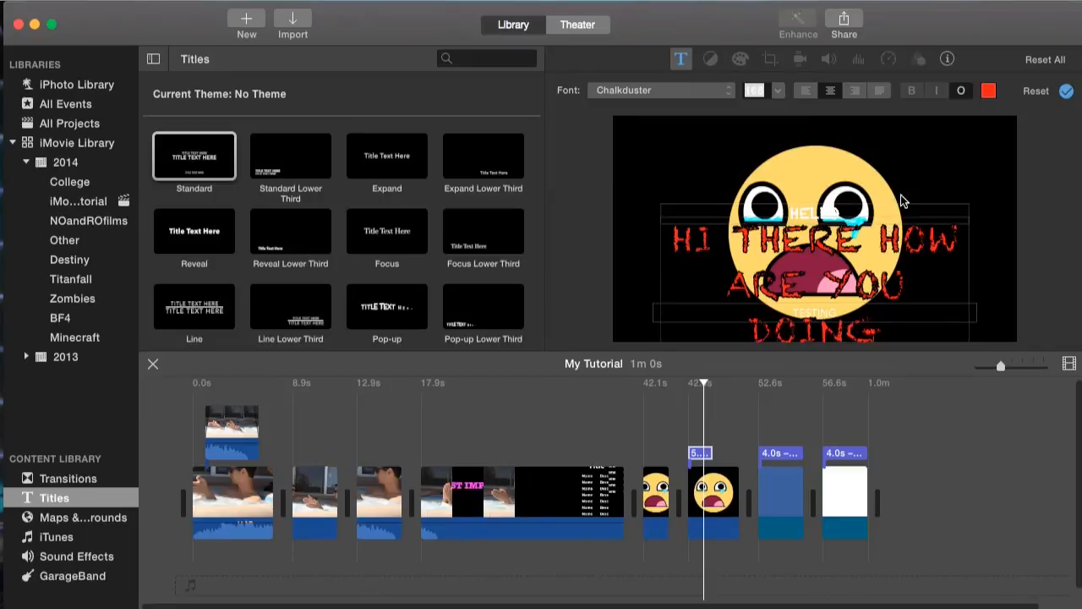
# Step: Try left alignment on the HI THERE HOW ARE YOU DOING text, restore centre alignment and leave title editing
pyautogui.click(805, 91)
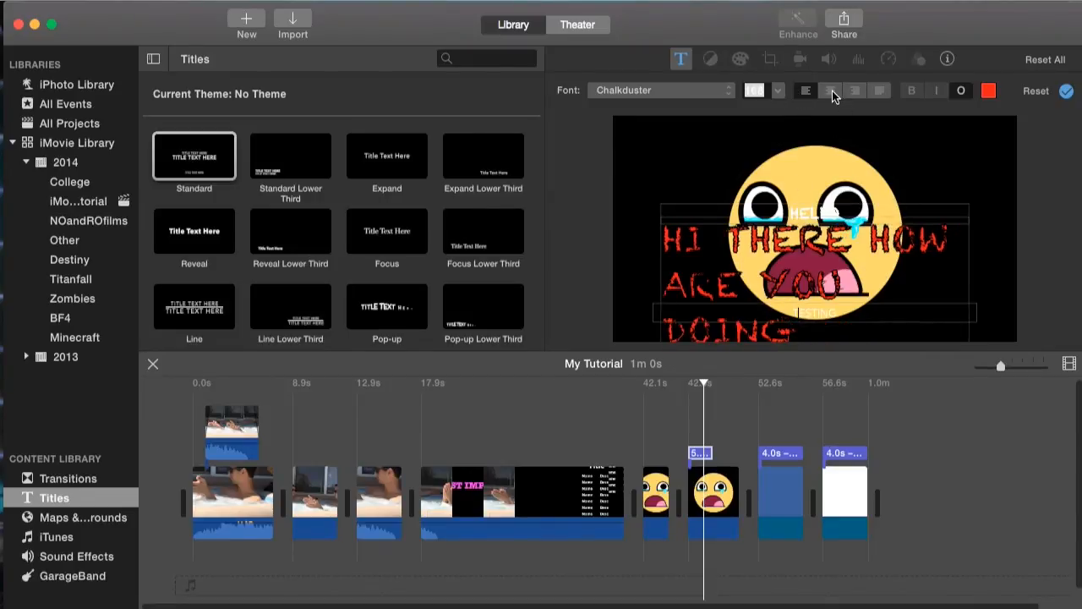
pyautogui.click(832, 91)
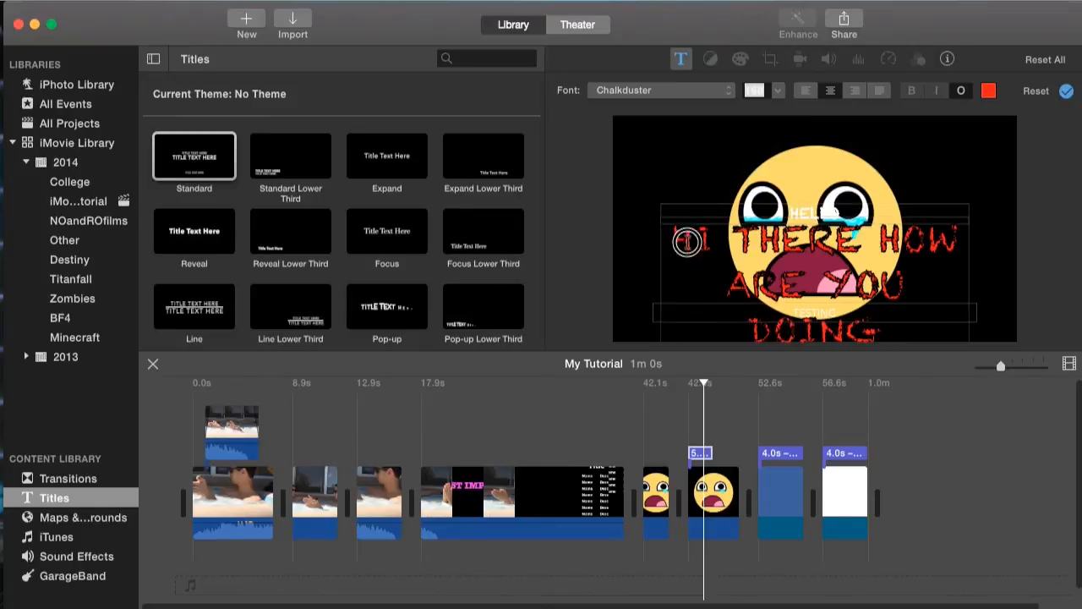
pyautogui.moveTo(678, 242); pyautogui.dragTo(935, 340)
pyautogui.click(878, 284)
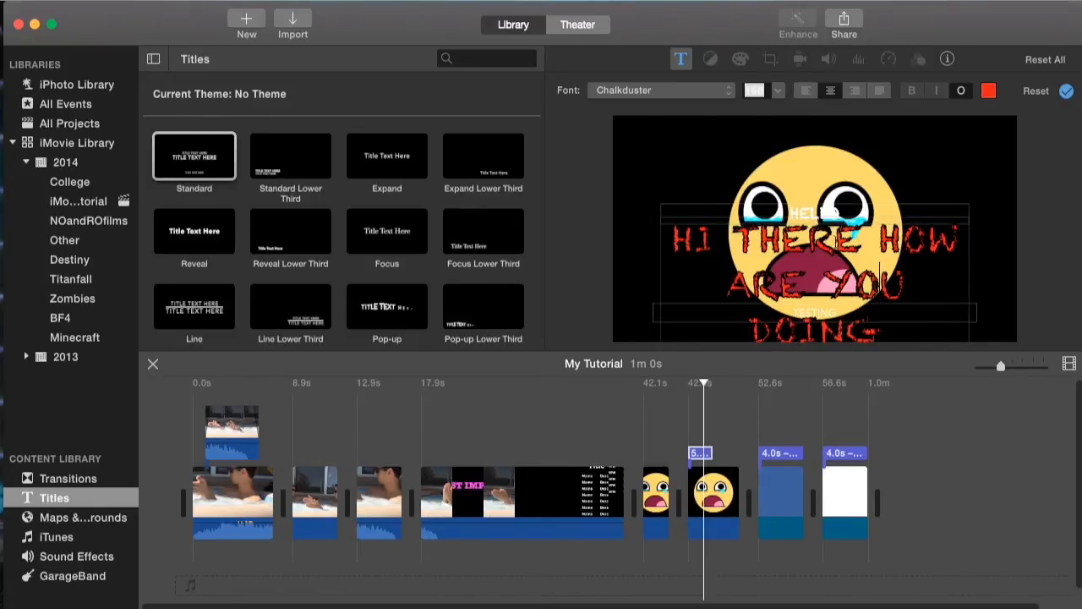
pyautogui.click(701, 453)
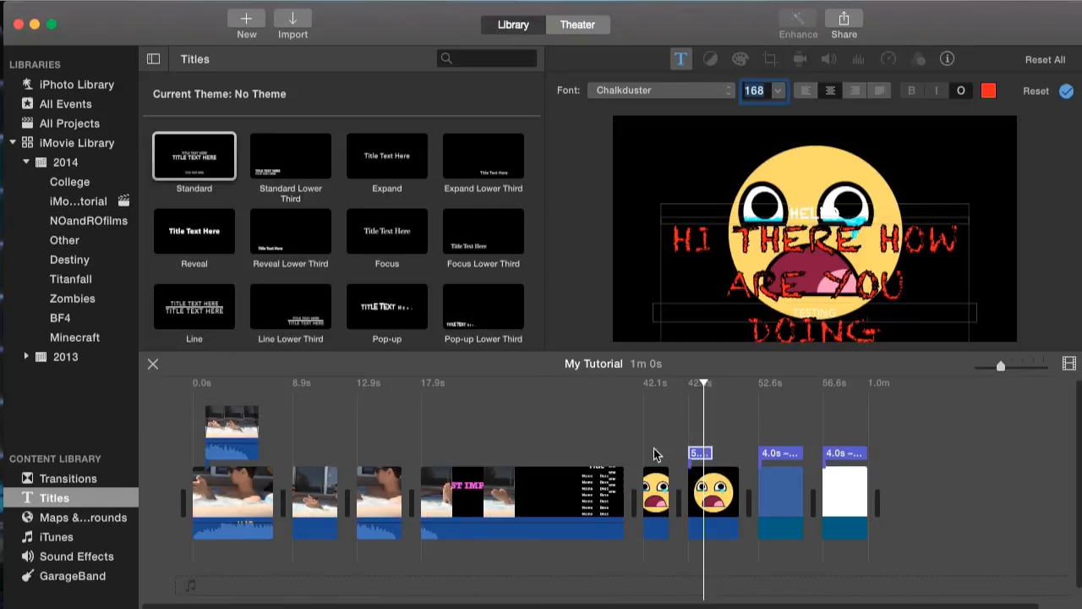
pyautogui.click(655, 455)
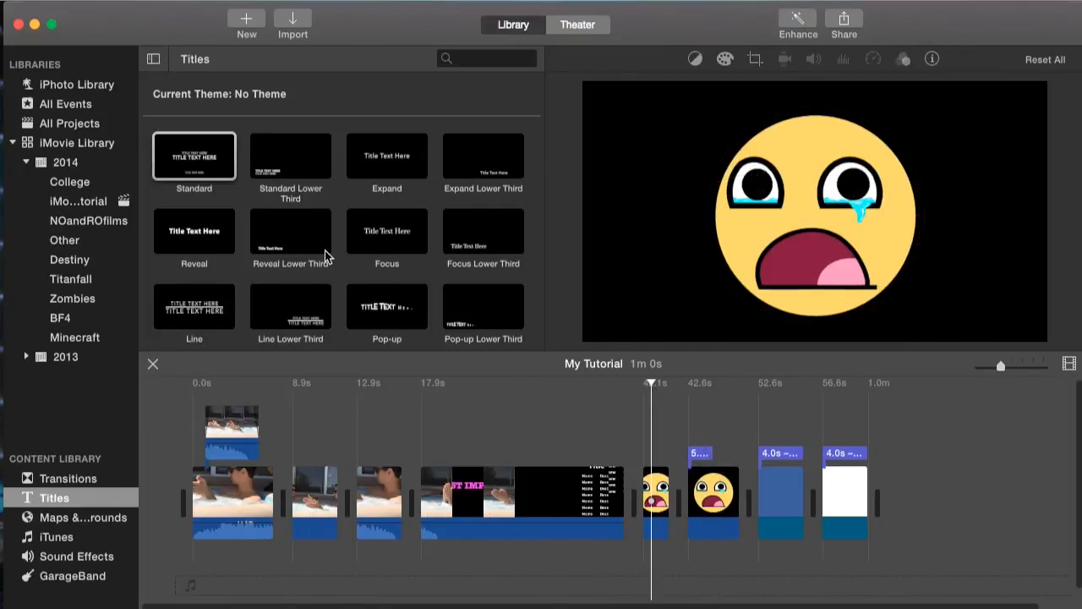
# Step: Browse the title styles and preview several, including Line Lower Third, Standard, Reveal Lower Third and Centered
pyautogui.scroll(-2, 328, 256)
pyautogui.click(397, 201)
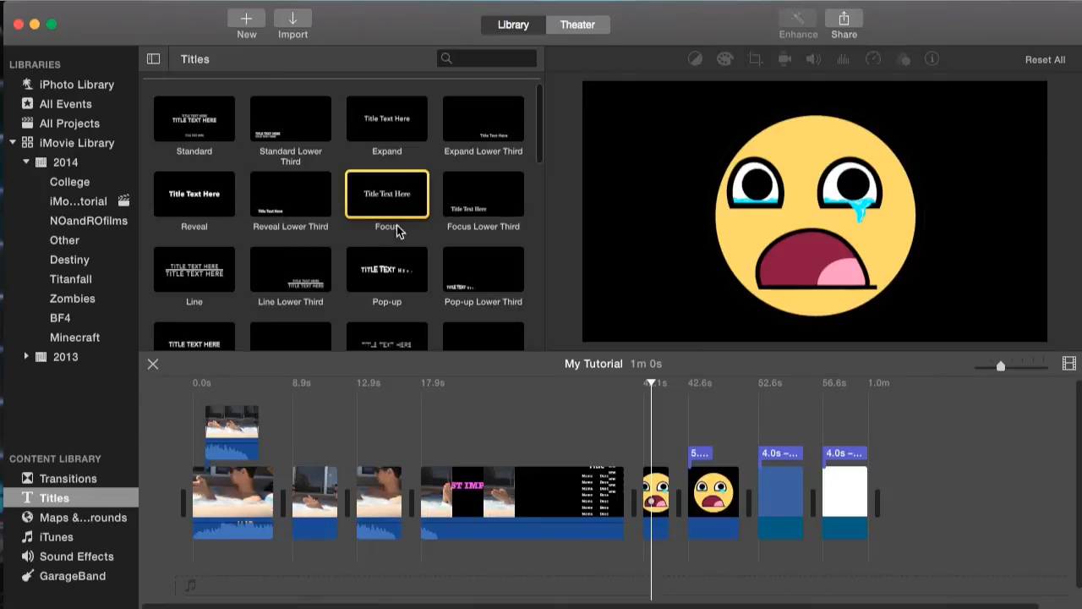
pyautogui.scroll(-1, 401, 234)
pyautogui.click(368, 246)
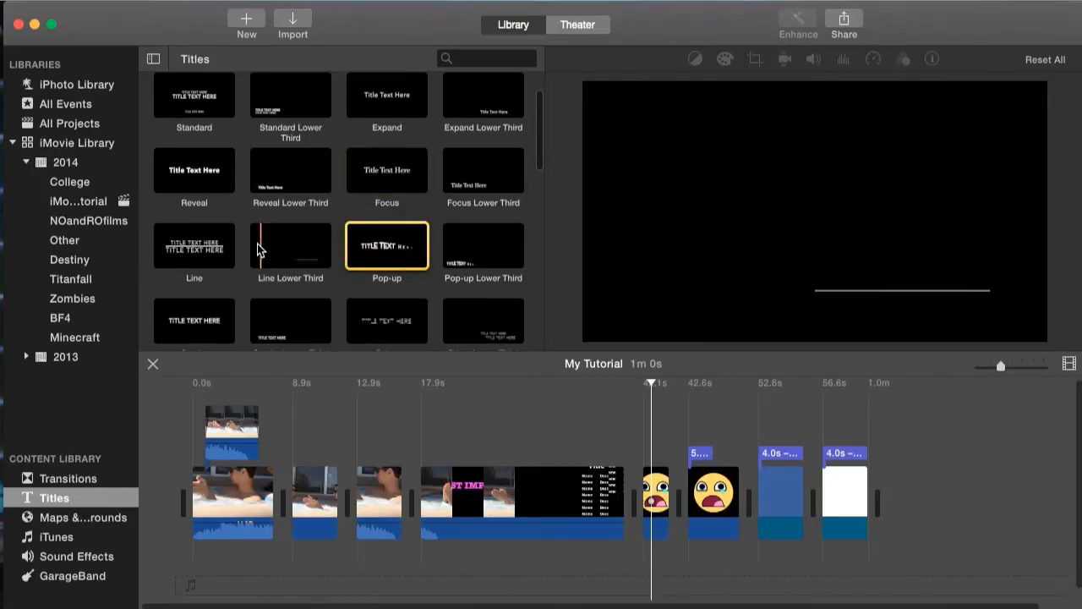
pyautogui.scroll(2, 357, 181)
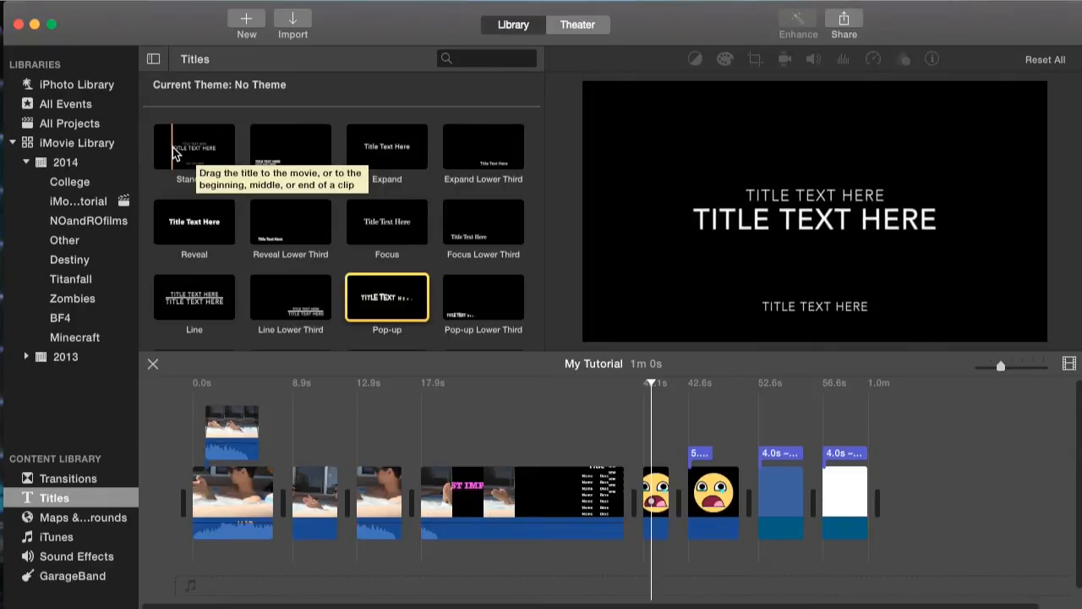
pyautogui.scroll(-5, 325, 206)
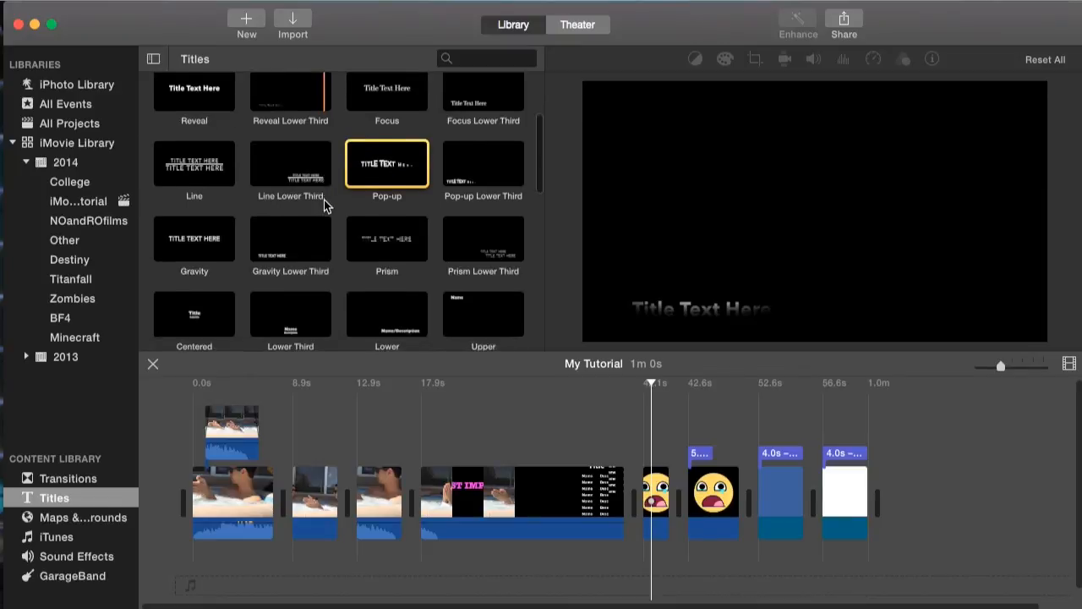
pyautogui.scroll(-1, 326, 205)
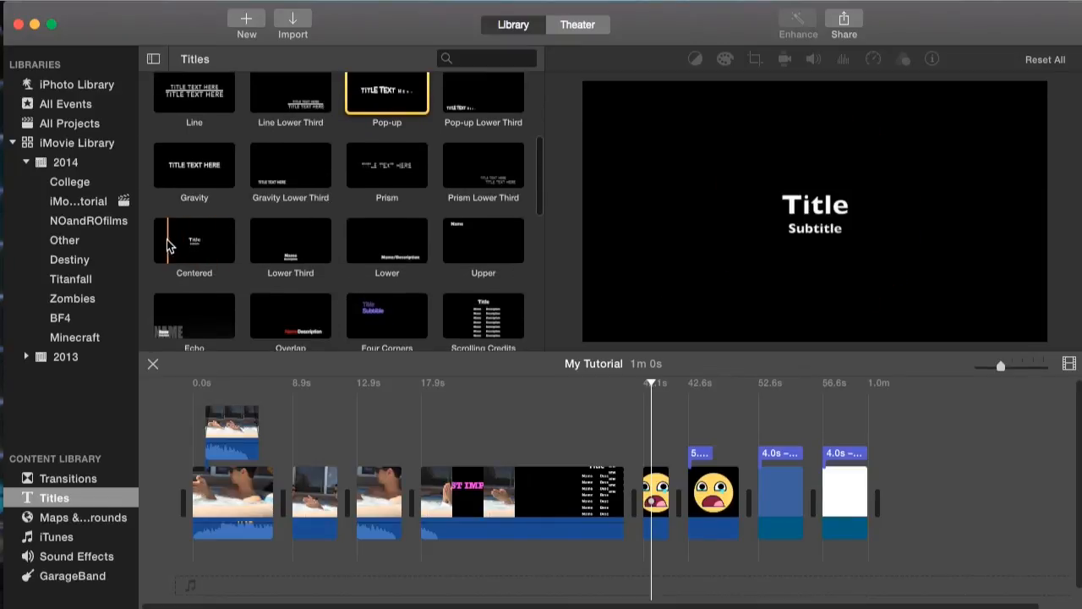
# Step: Place a Centered title above the start of the blue background clip and select it
pyautogui.click(195, 242)
pyautogui.moveTo(194, 242); pyautogui.dragTo(759, 453)
pyautogui.click(785, 456)
pyautogui.moveTo(816, 211)
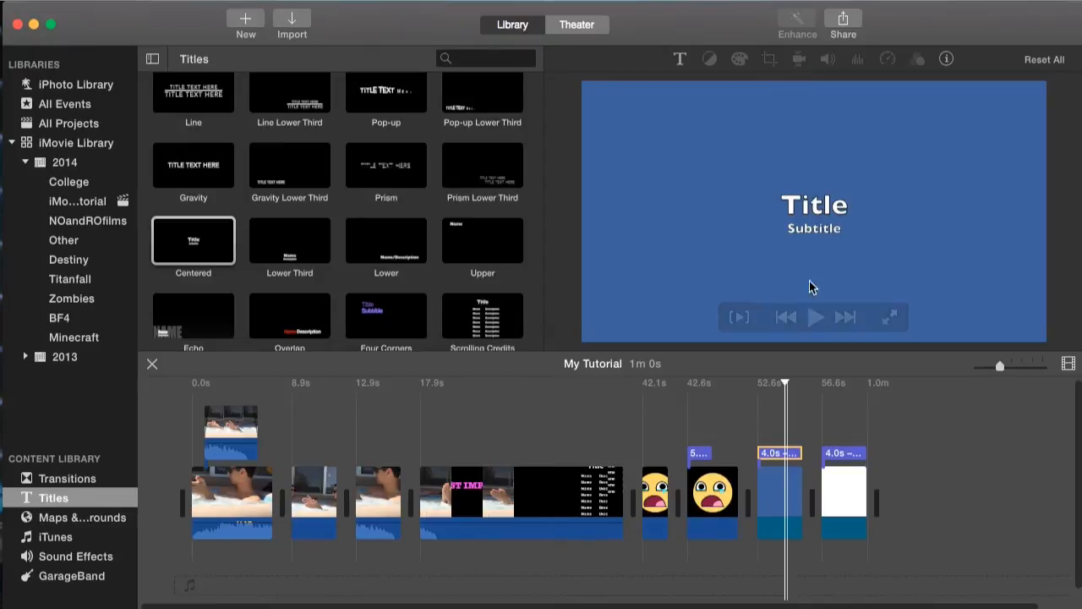
# Step: Replace the Centered title's placeholder title and subtitle with Hello How are you doing, keeping Gill Sans Bold
pyautogui.click(826, 216)
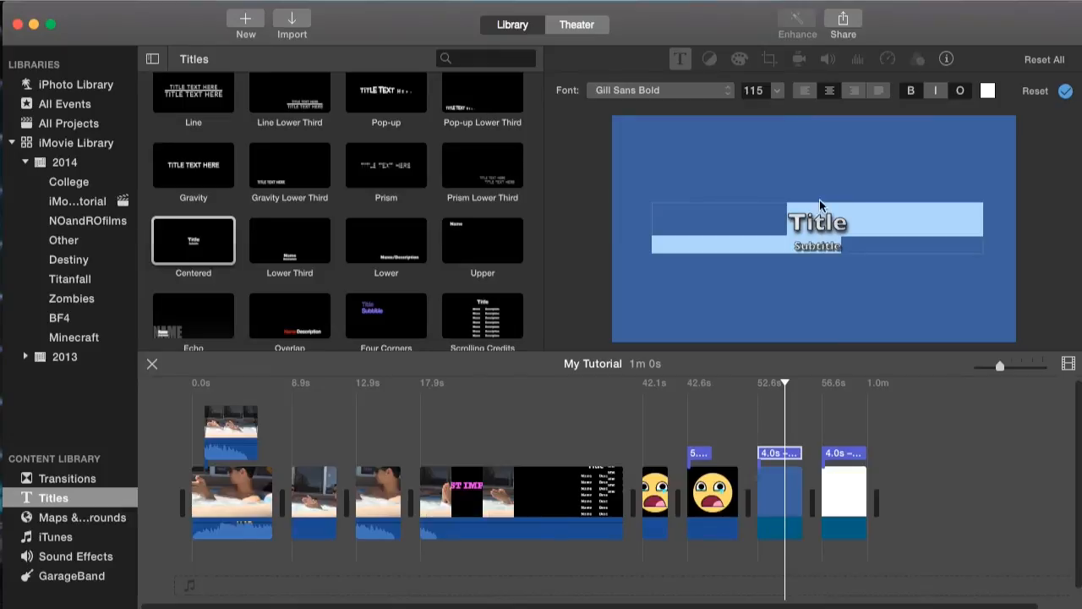
pyautogui.click(724, 97)
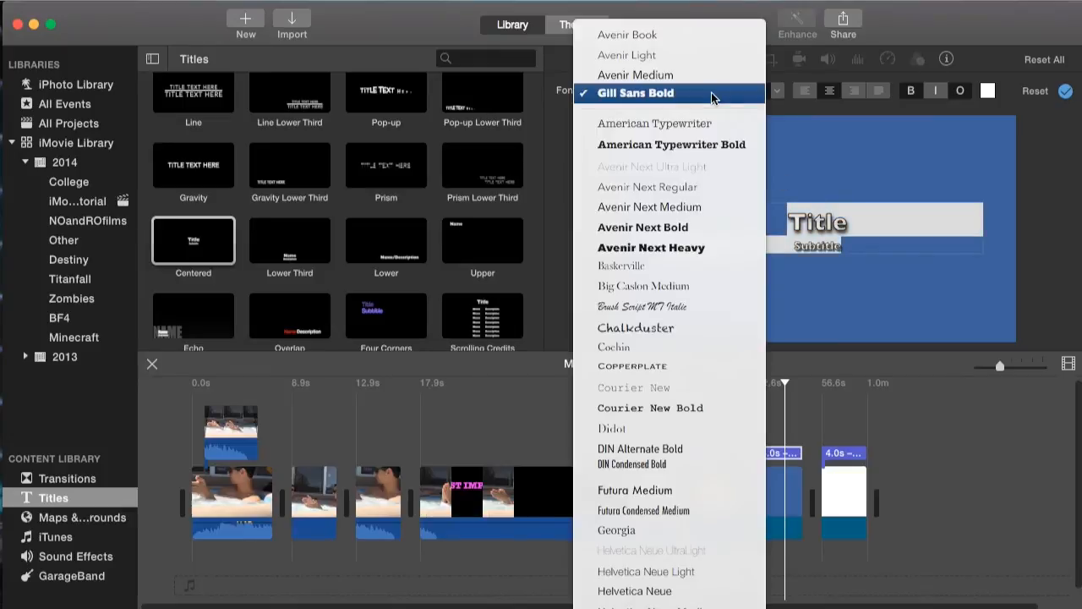
pyautogui.click(661, 91)
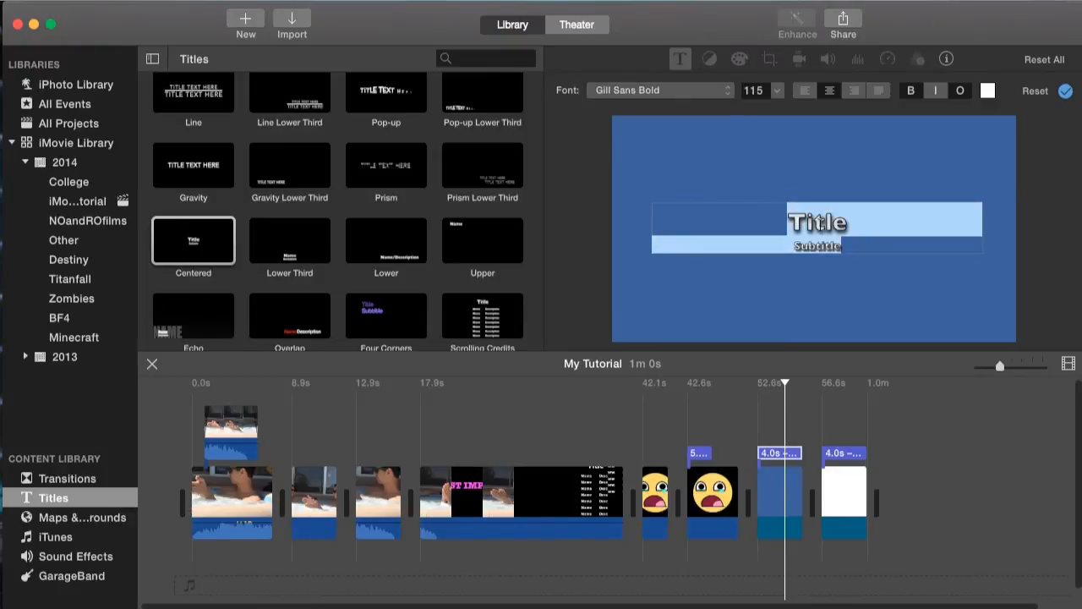
pyautogui.write('H')
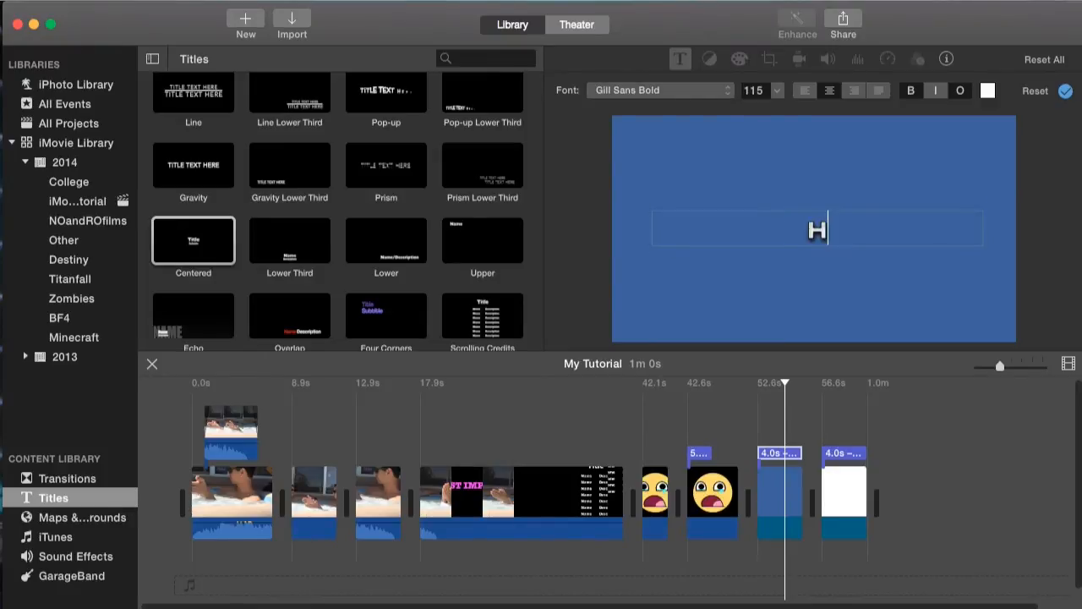
pyautogui.write('ello How ')
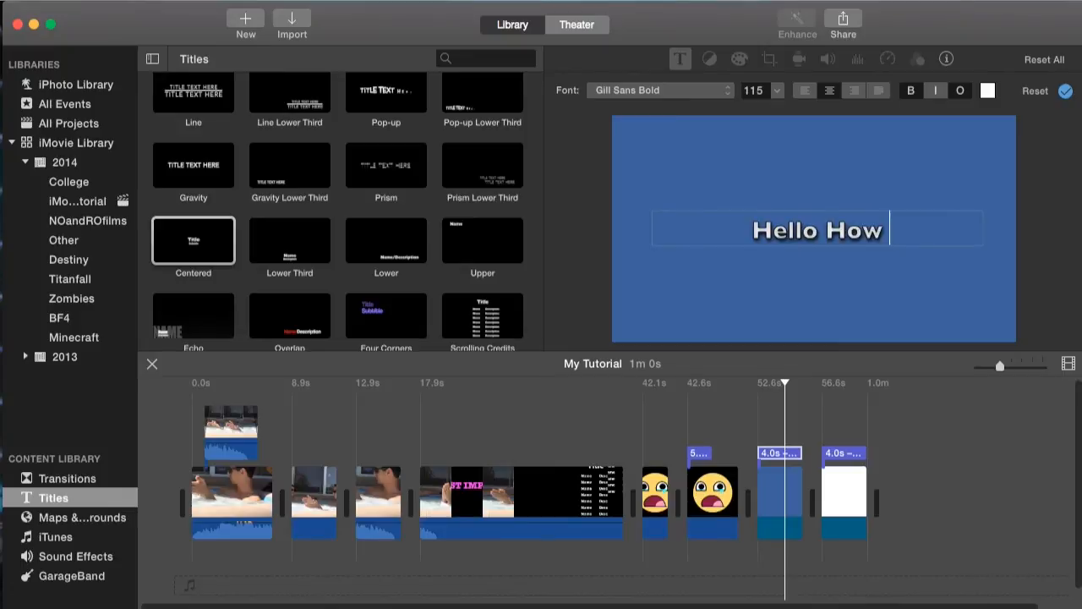
pyautogui.write('are you doing')
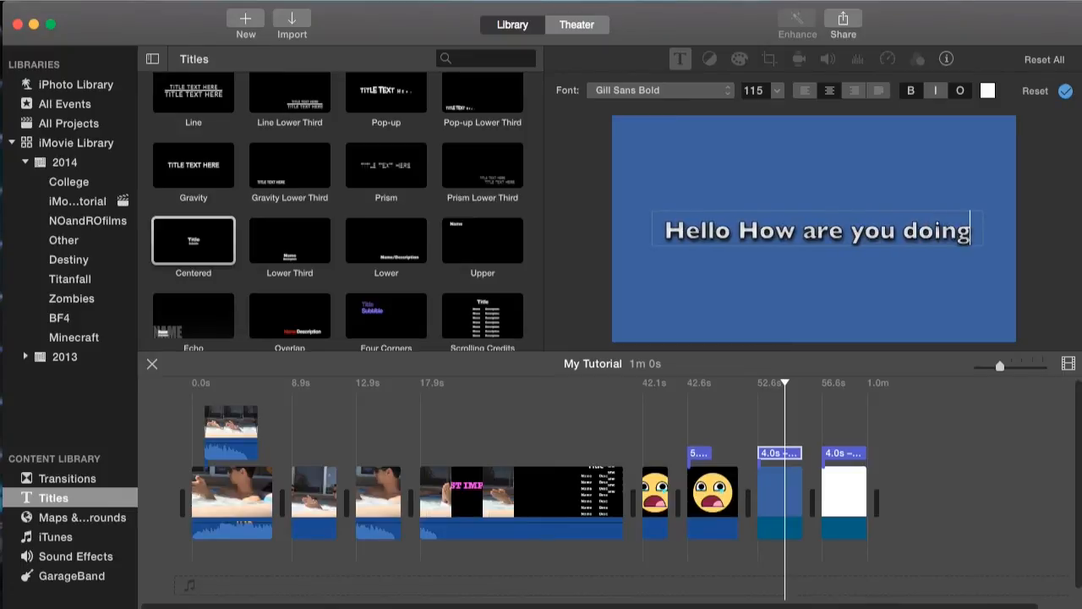
# Step: Left-align the Hello How are you doing text and change its style from bold to outlined
pyautogui.click(779, 88)
pyautogui.click(778, 86)
pyautogui.click(803, 92)
pyautogui.click(804, 91)
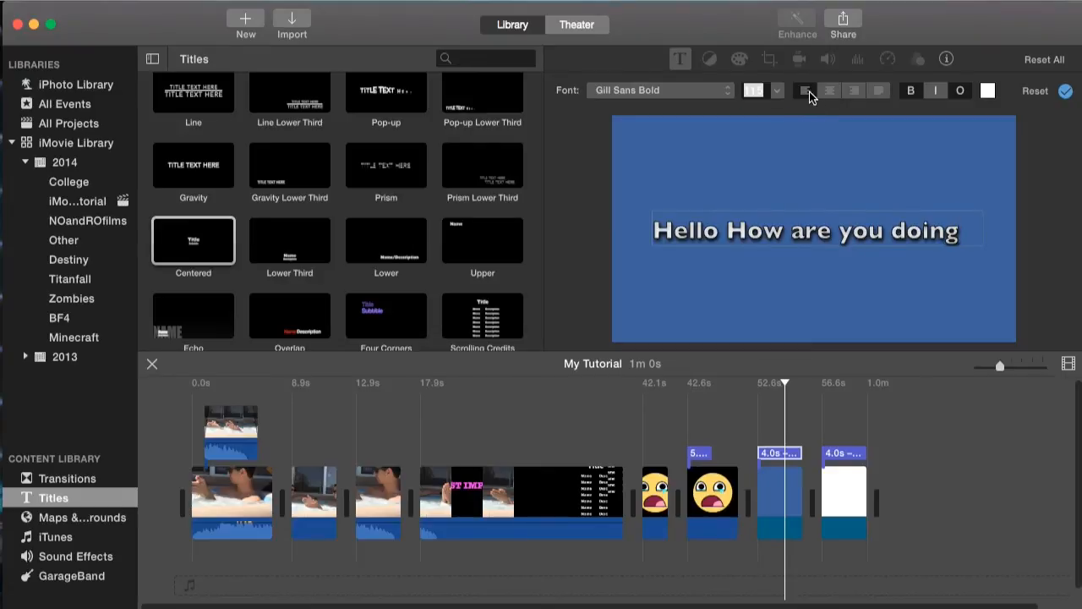
pyautogui.click(909, 91)
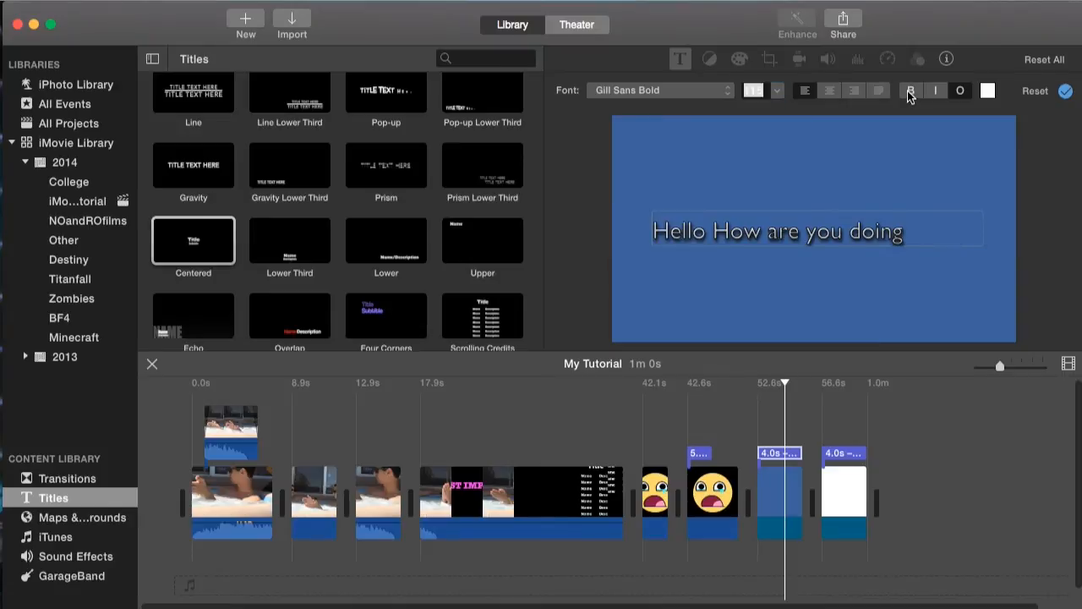
# Step: Try italics on the Hello How are you doing text, restore upright lettering and remove its outline
pyautogui.tripleClick(809, 241)
pyautogui.click(935, 90)
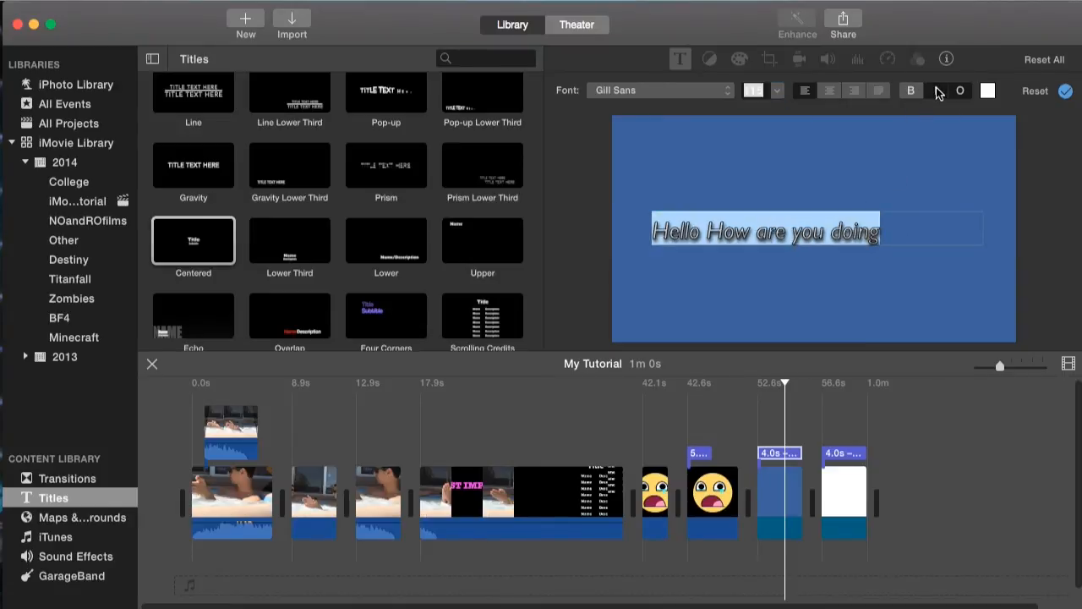
pyautogui.click(936, 91)
pyautogui.click(960, 91)
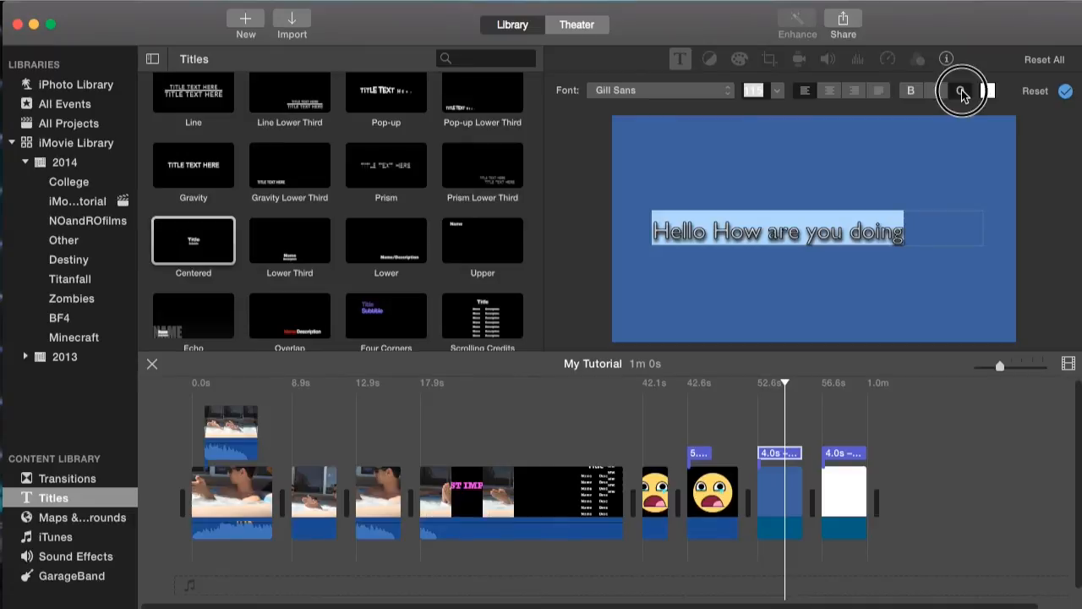
# Step: Change the colour of the Hello How are you doing text to the Lead crayon
pyautogui.click(986, 90)
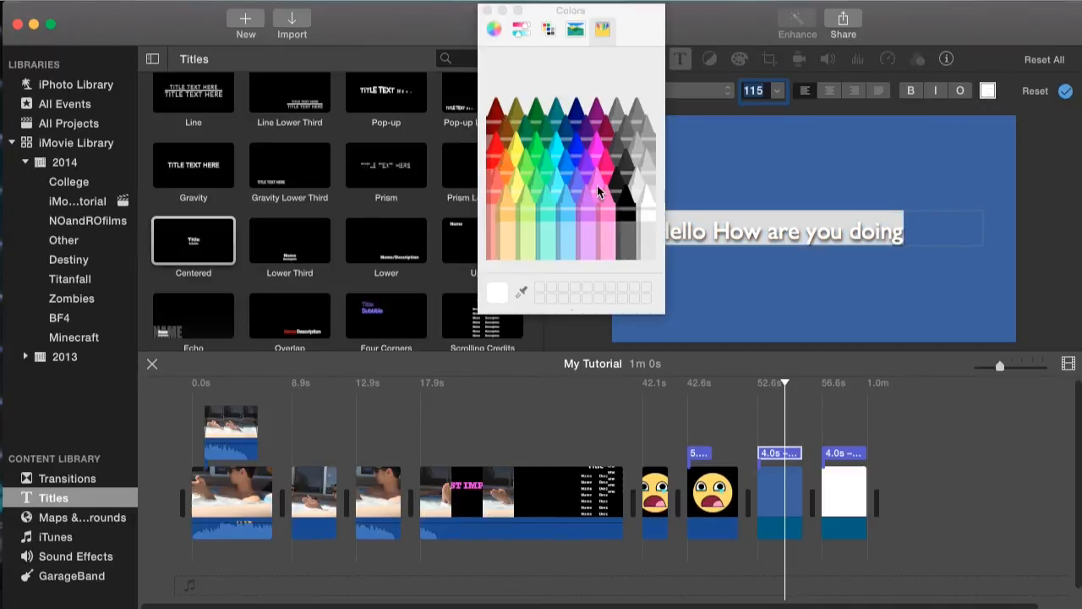
pyautogui.click(623, 179)
pyautogui.click(940, 236)
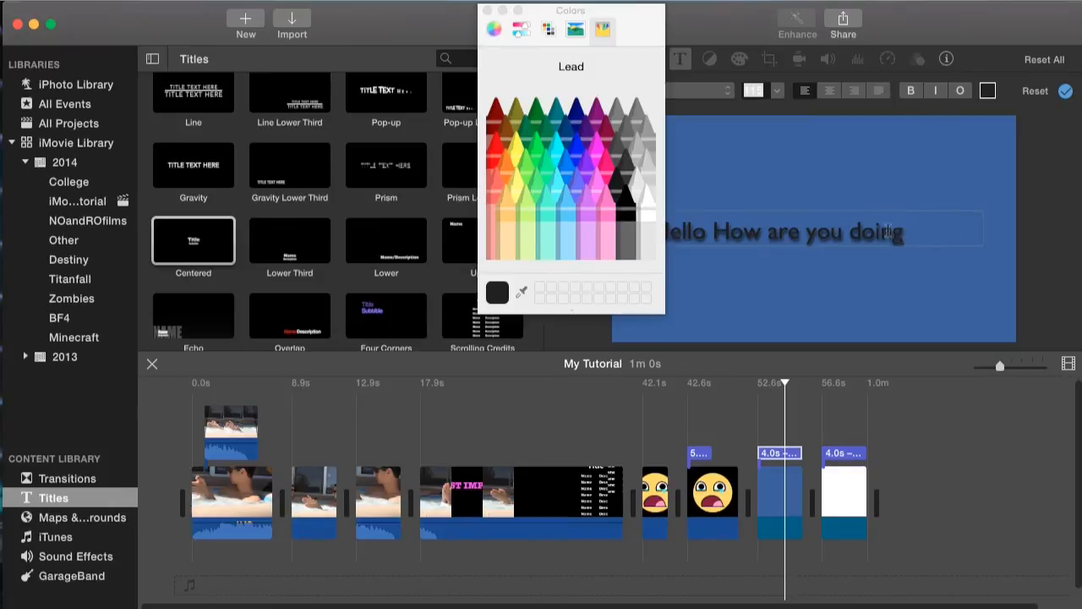
pyautogui.click(488, 10)
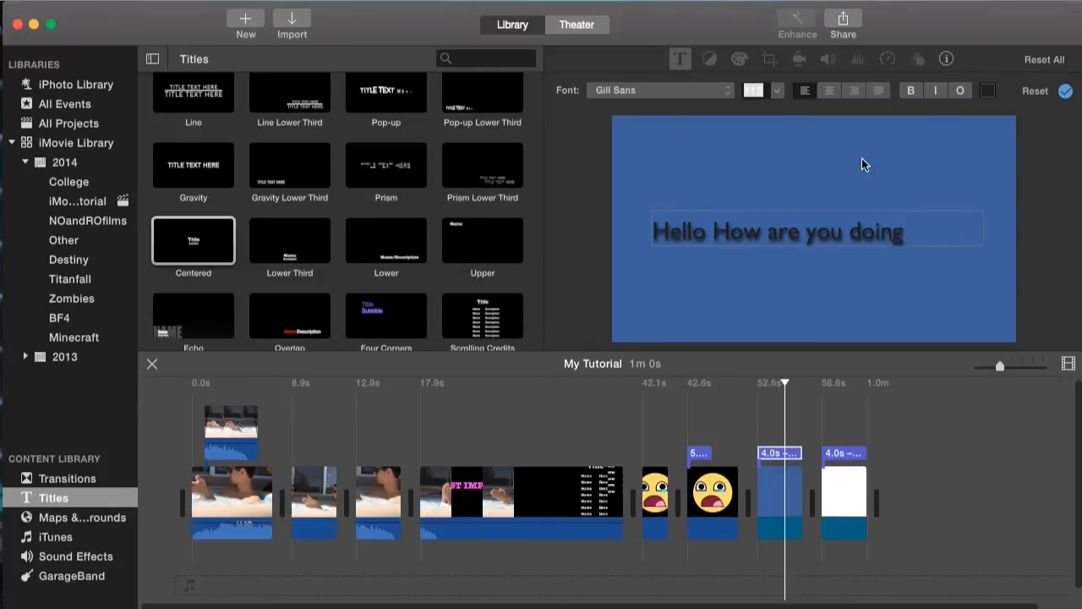
pyautogui.click(871, 206)
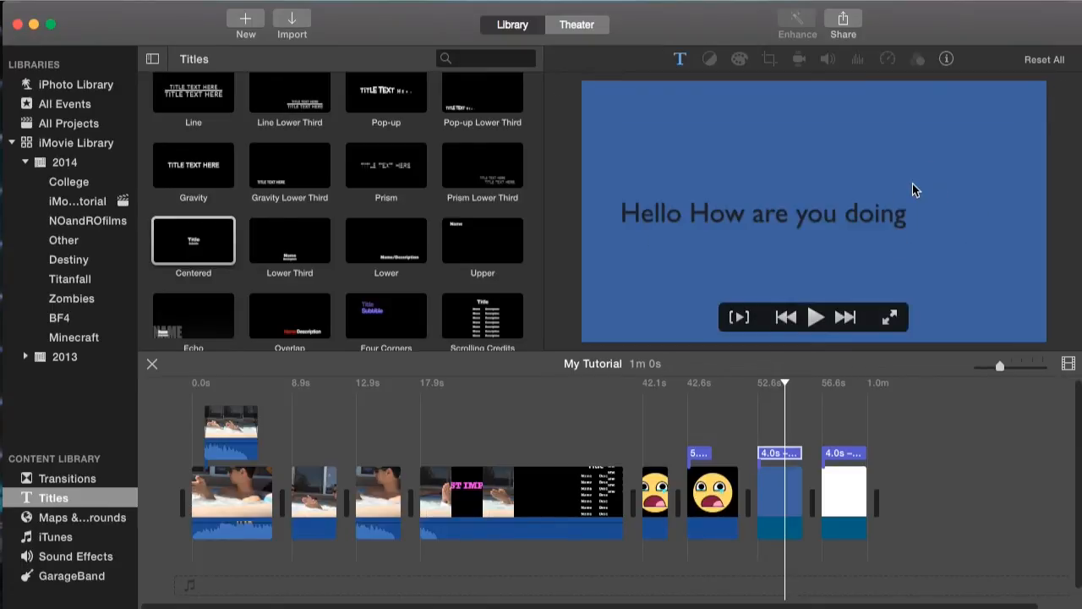
# Step: Reopen the title text, add blank lines below Hello How are you doing and insert spaces in front of Hello
pyautogui.click(680, 56)
pyautogui.click(911, 237)
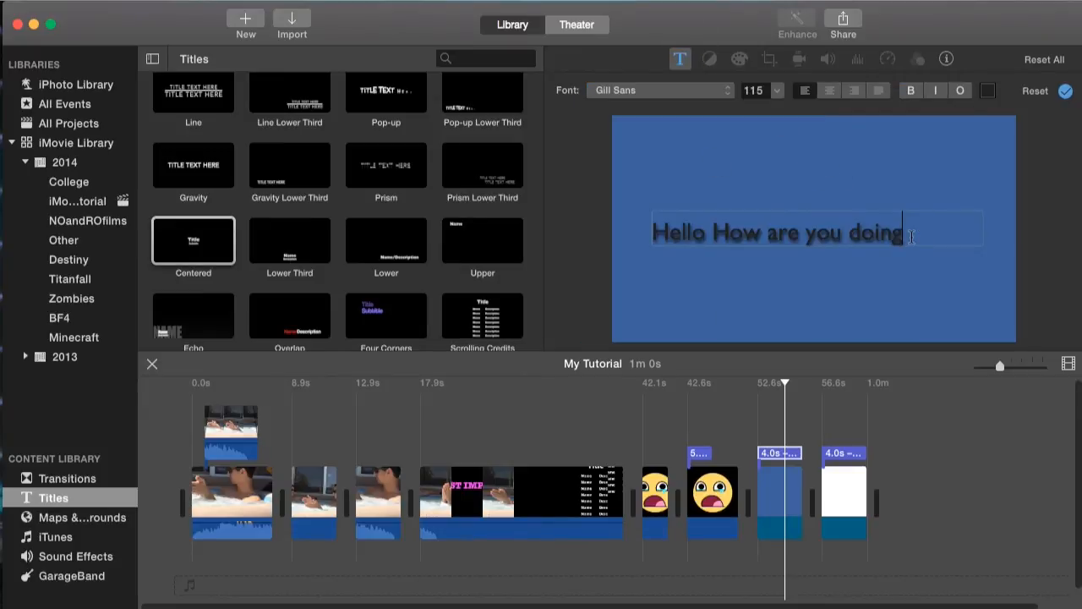
pyautogui.press('Return')
pyautogui.press('Return')
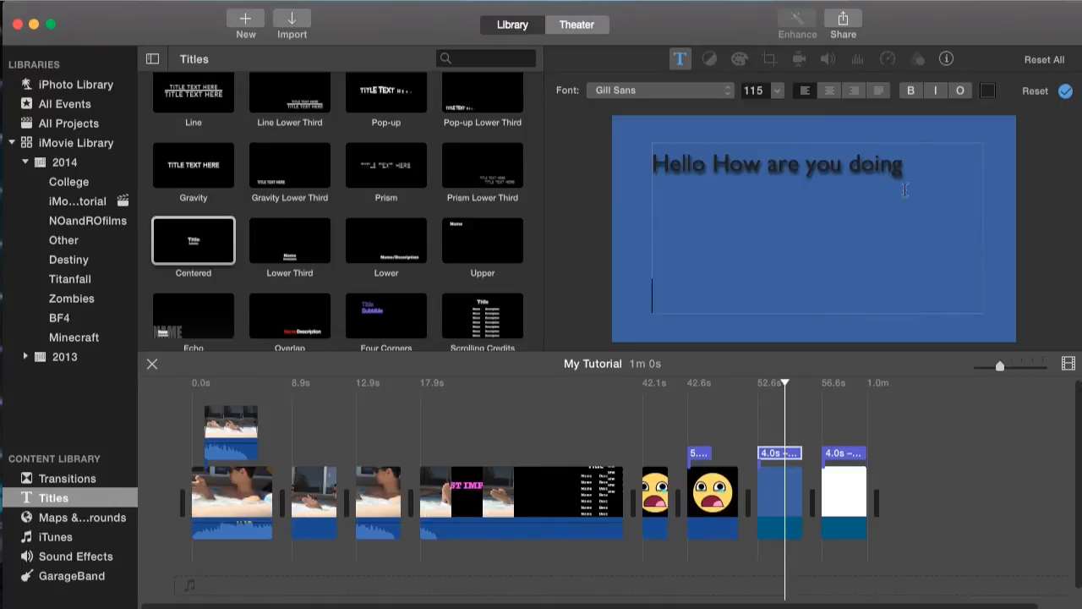
pyautogui.click(652, 166)
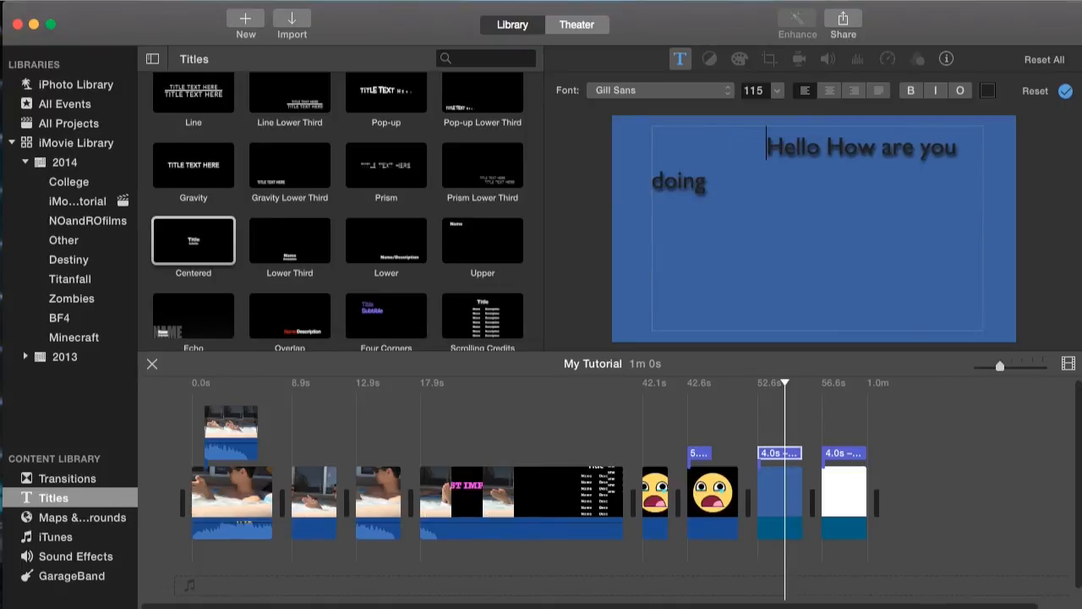
# Step: Try right alignment, settle on centred text and break the title into two lines, Hello How and are you doing
pyautogui.click(854, 92)
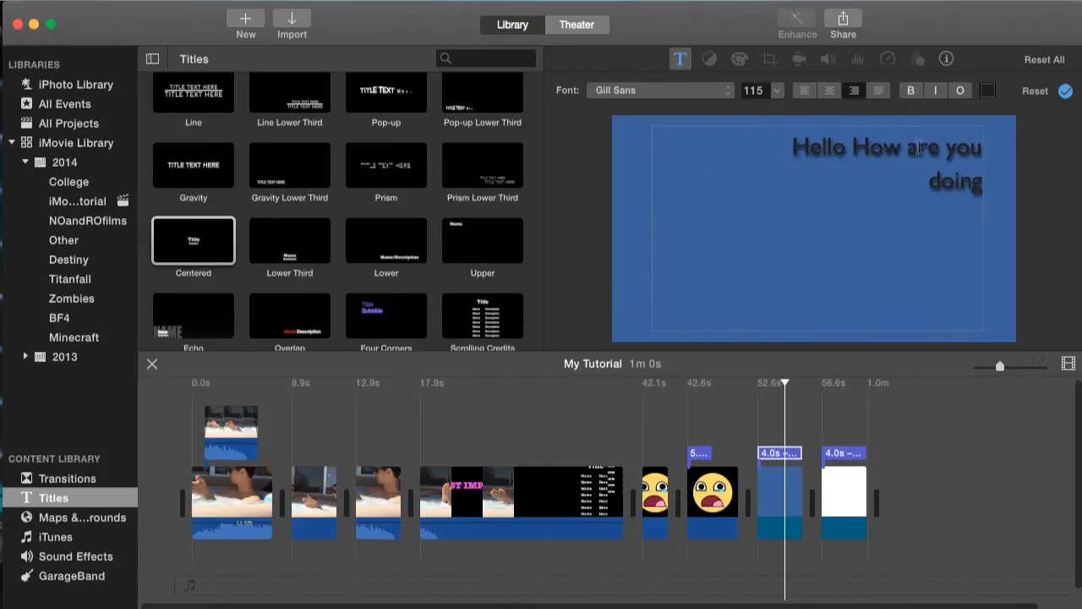
pyautogui.click(830, 91)
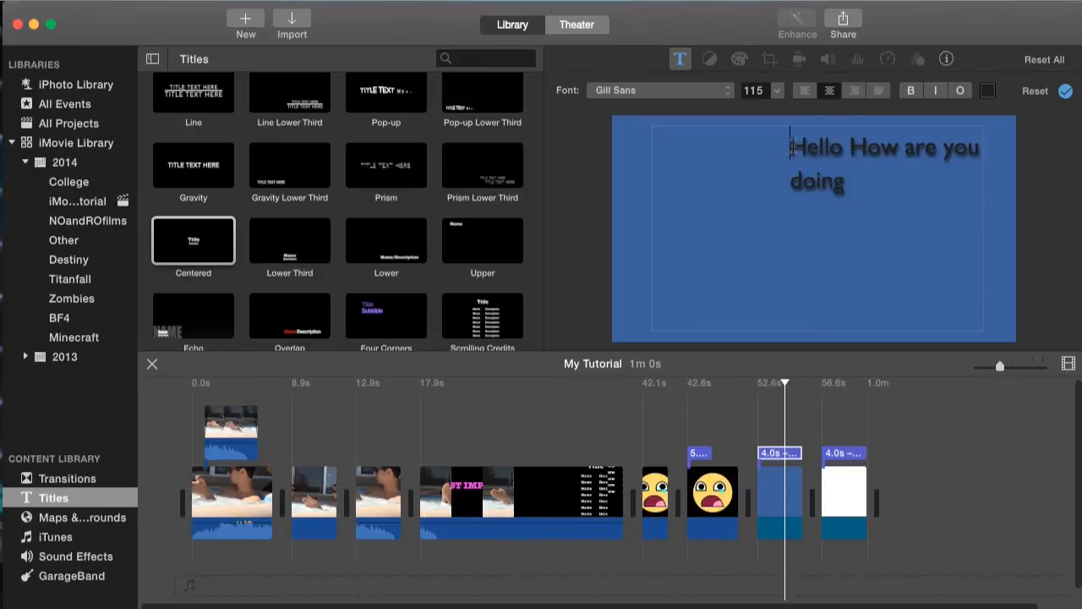
pyautogui.click(906, 157)
pyautogui.press('Return')
pyautogui.click(755, 186)
pyautogui.press('Left')
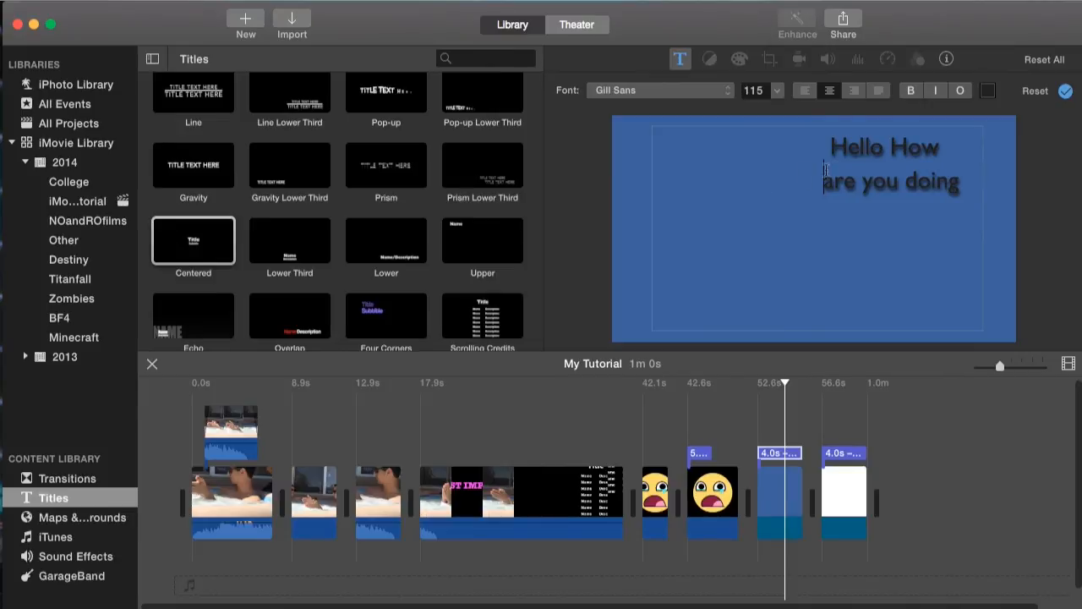
pyautogui.click(833, 147)
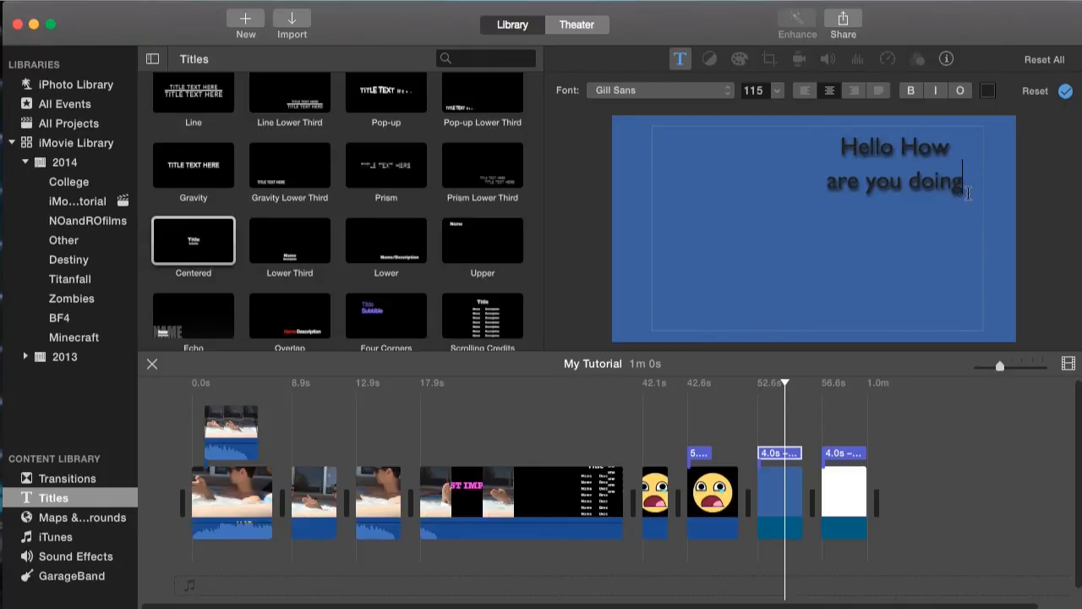
# Step: Preview the Centered title style and return to the title on the blue background clip
pyautogui.click(193, 195)
pyautogui.click(193, 241)
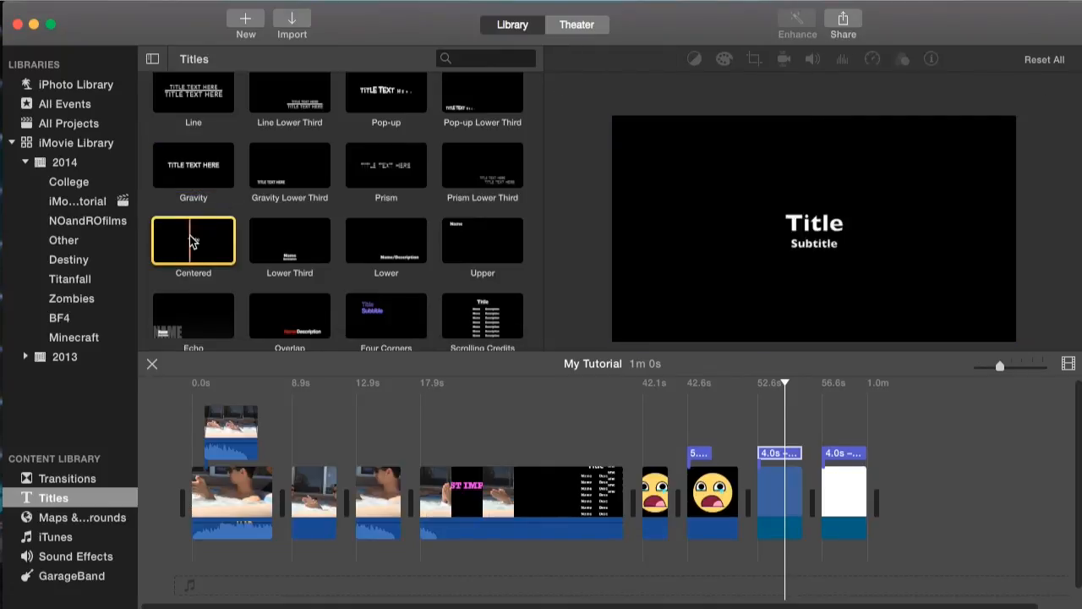
pyautogui.click(778, 490)
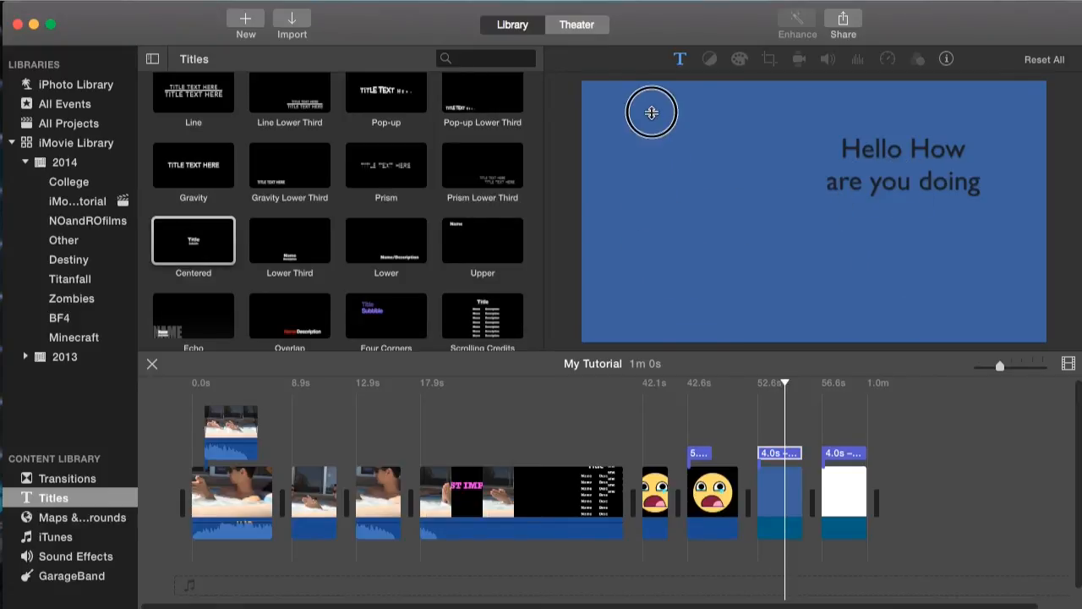
# Step: Reopen the title text and adjust the spacing in front of its second line, are you doing
pyautogui.click(820, 180)
pyautogui.click(826, 185)
pyautogui.click(826, 185)
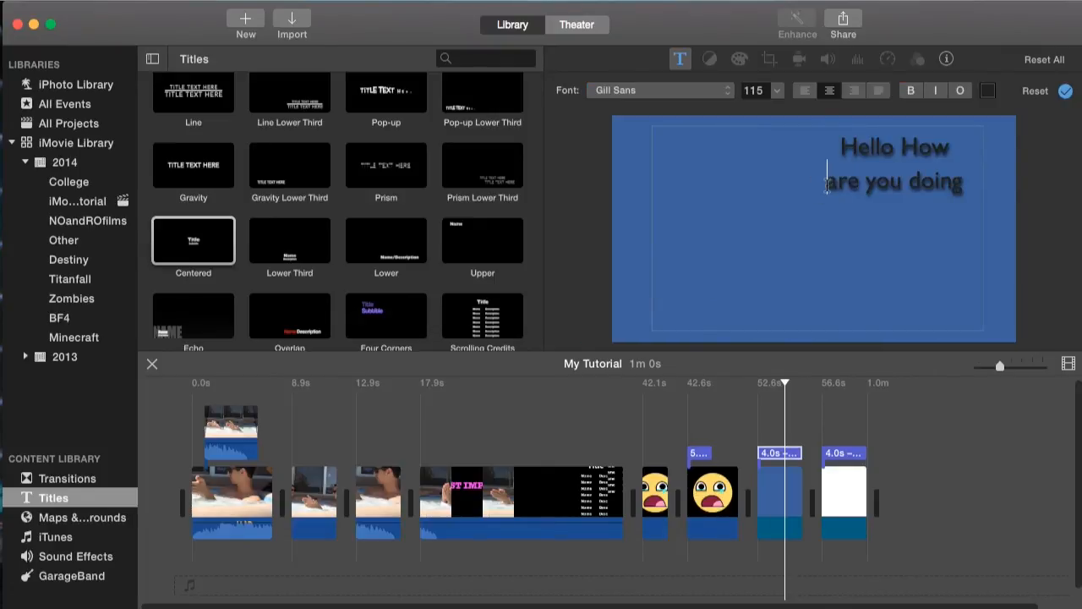
pyautogui.press('BackSpace')
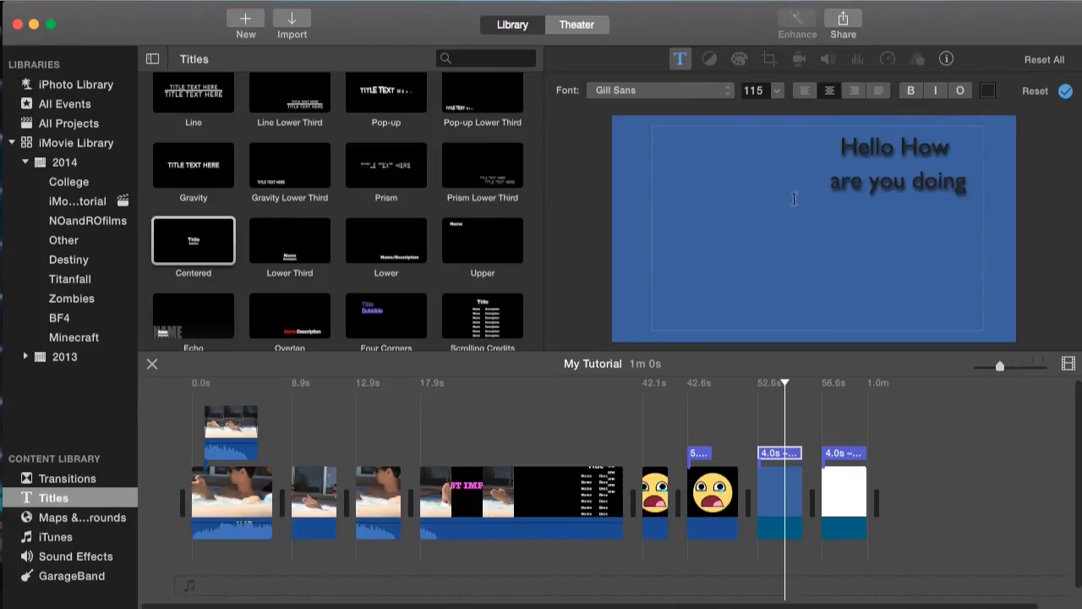
pyautogui.click(803, 212)
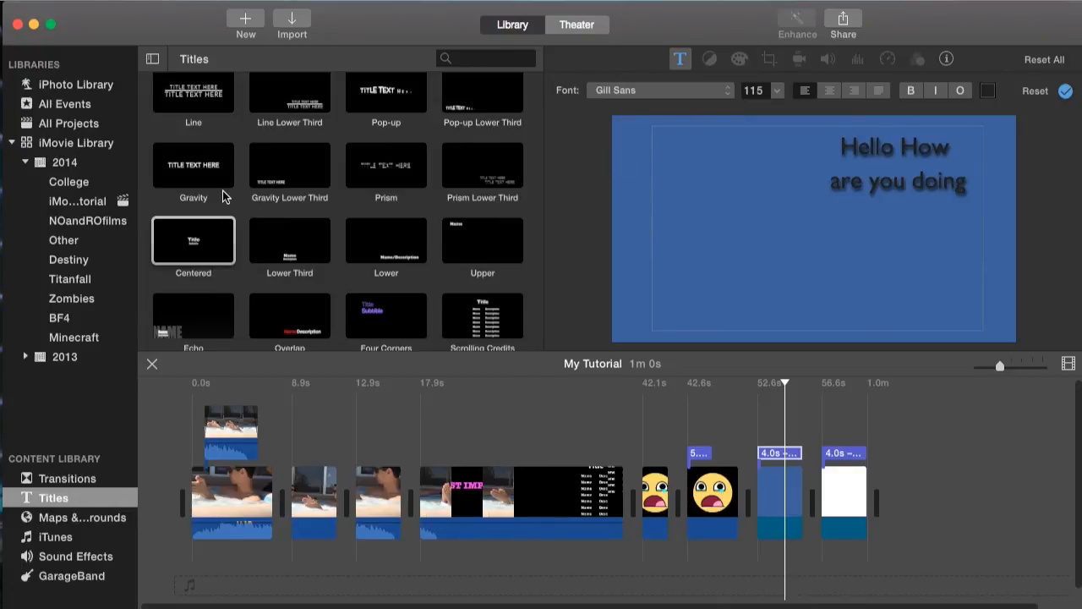
pyautogui.scroll(3, 432, 174)
pyautogui.scroll(-5, 432, 175)
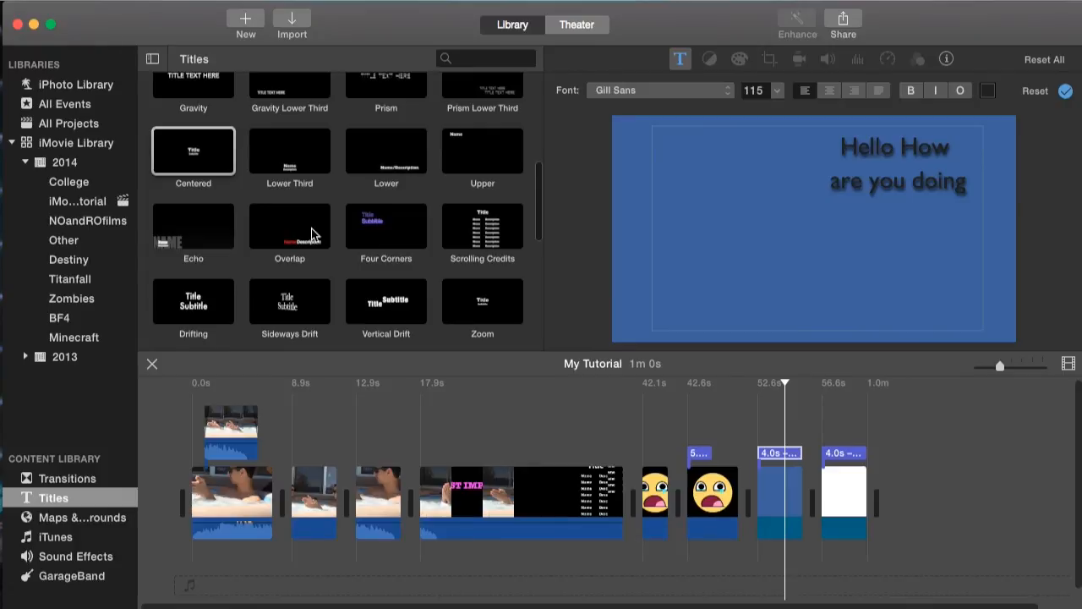
pyautogui.scroll(5, 372, 224)
pyautogui.moveTo(671, 248)
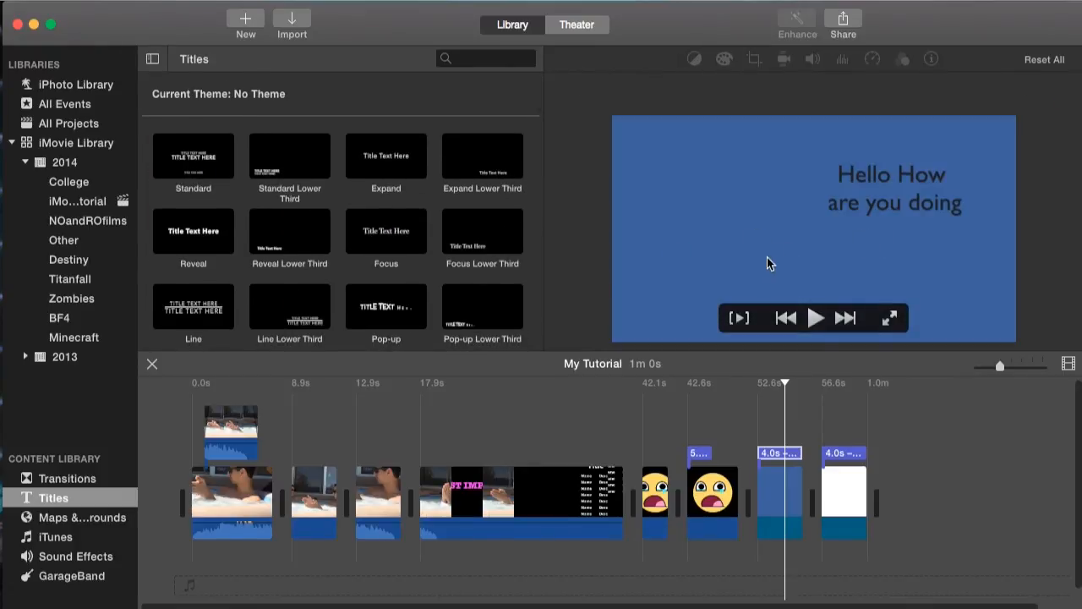